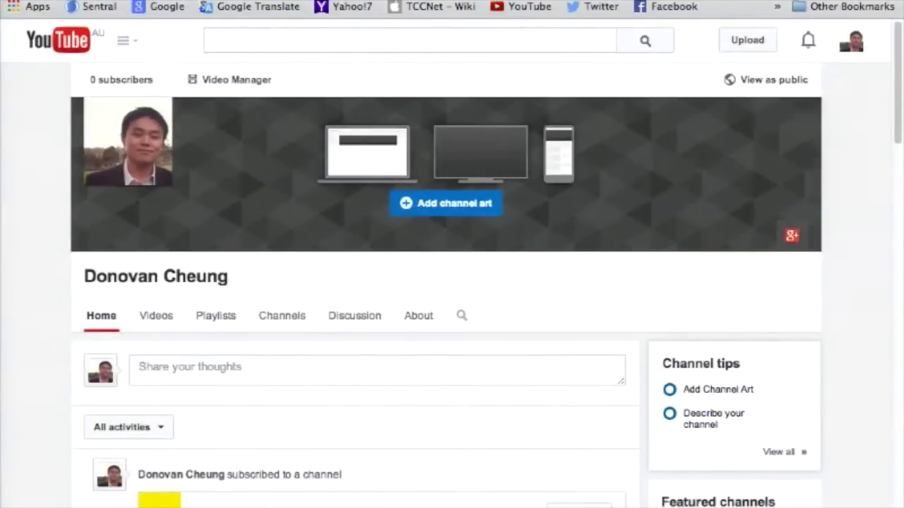
{"action": "scroll", "coordinate": [15, 216], "scroll_direction": "down", "scroll_amount": 1}
{"action": "scroll", "coordinate": [26, 233], "scroll_direction": "down", "scroll_amount": 3}
{"action": "scroll", "coordinate": [26, 233], "scroll_direction": "up", "scroll_amount": 3}
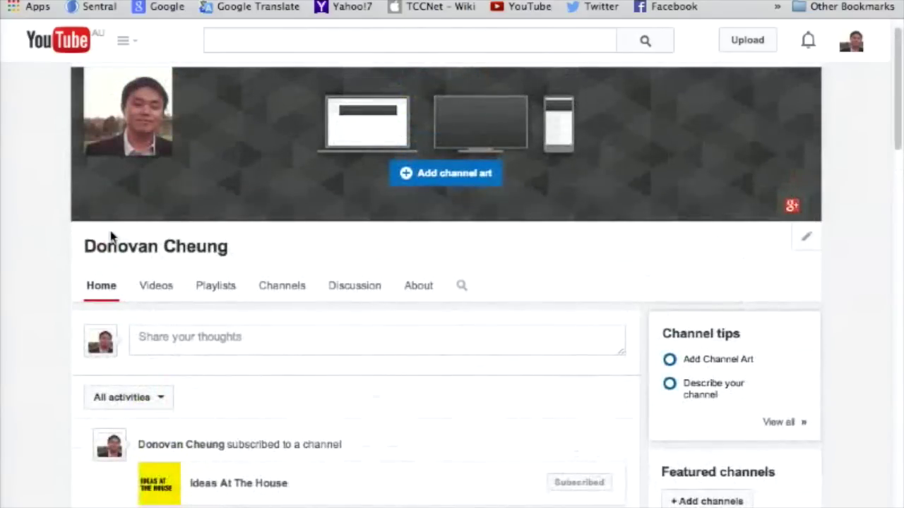
{"action": "scroll", "coordinate": [110, 236], "scroll_direction": "up", "scroll_amount": 1}
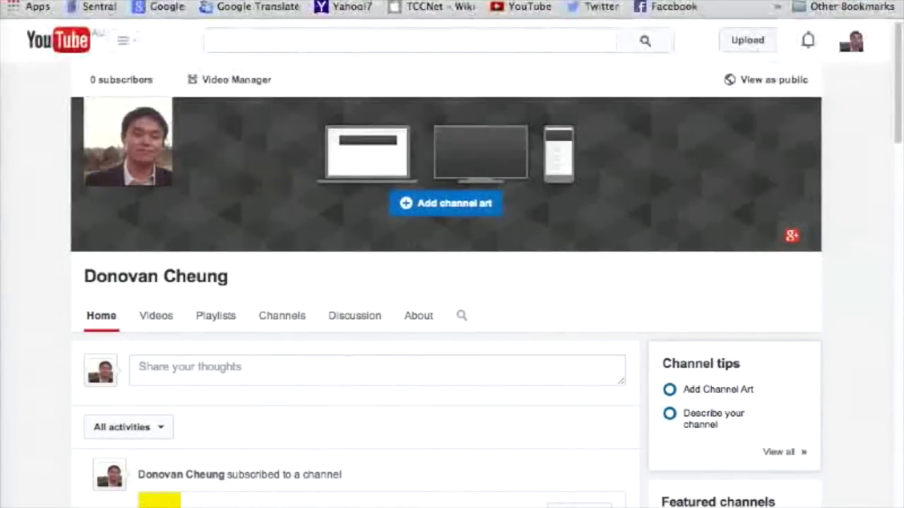
- Upload the video IMG_0778.MOV from Test Folder to the channel and minimise the folder window
{"action": "left_click", "coordinate": [743, 41]}
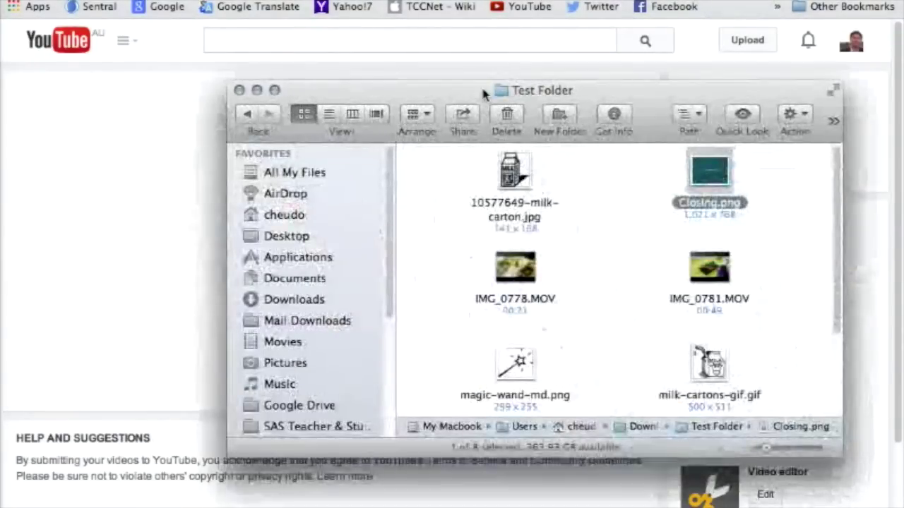
{"action": "left_click_drag", "start_coordinate": [483, 93], "coordinate": [495, 158]}
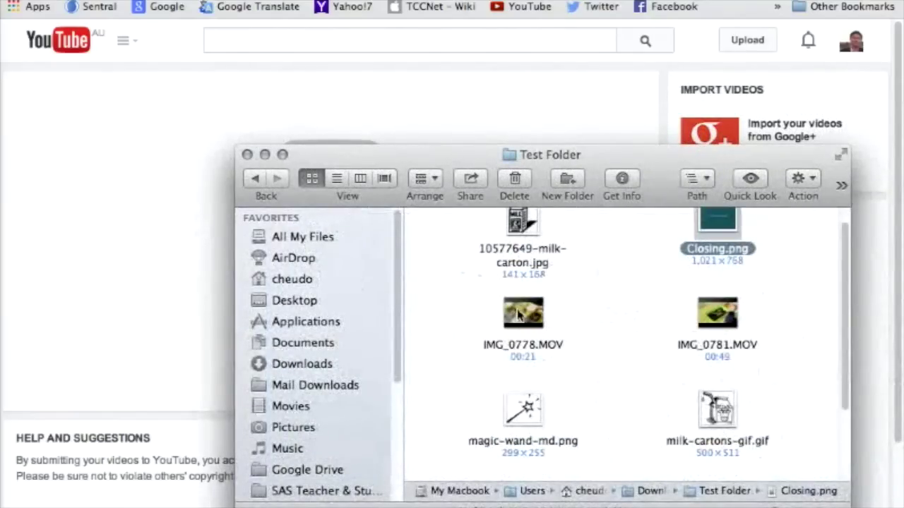
{"action": "left_click_drag", "start_coordinate": [518, 316], "coordinate": [221, 268]}
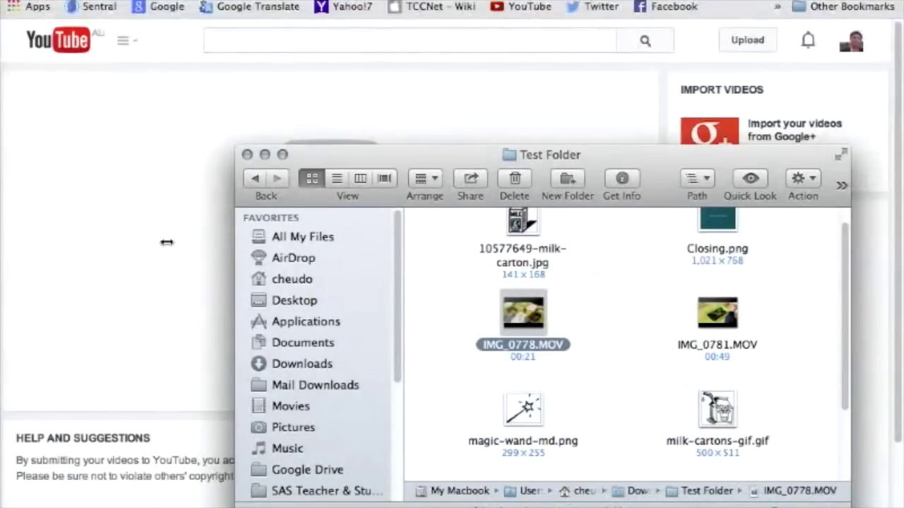
{"action": "left_click_drag", "start_coordinate": [166, 242], "coordinate": [167, 245]}
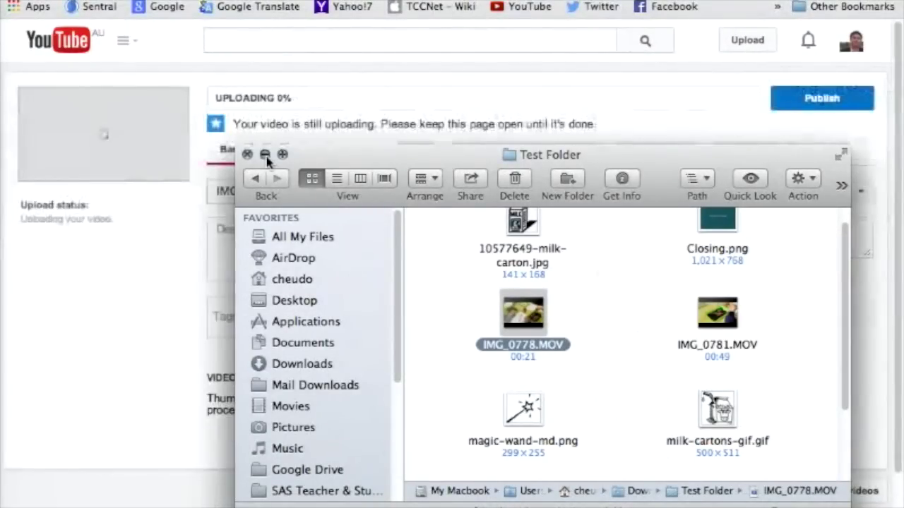
{"action": "left_click", "coordinate": [265, 154]}
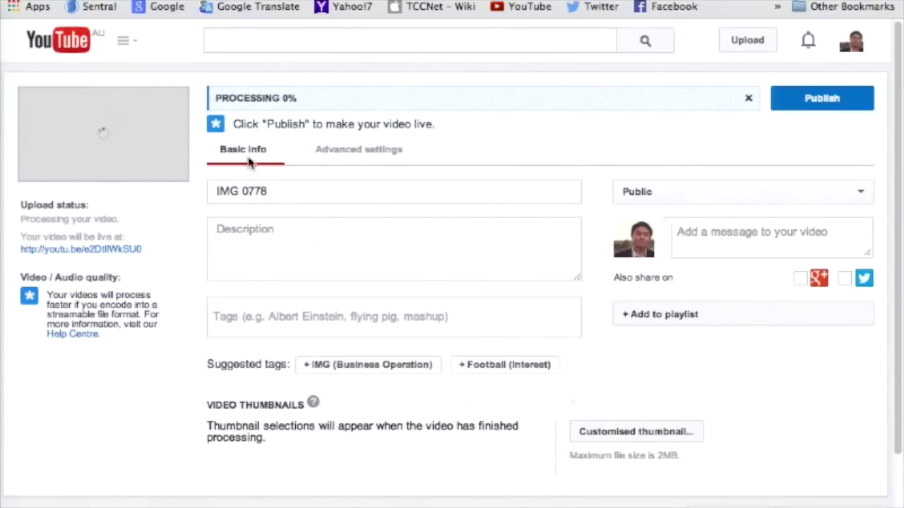
- Replace the uploaded video's title with "Video 1"
{"action": "left_click", "coordinate": [253, 189]}
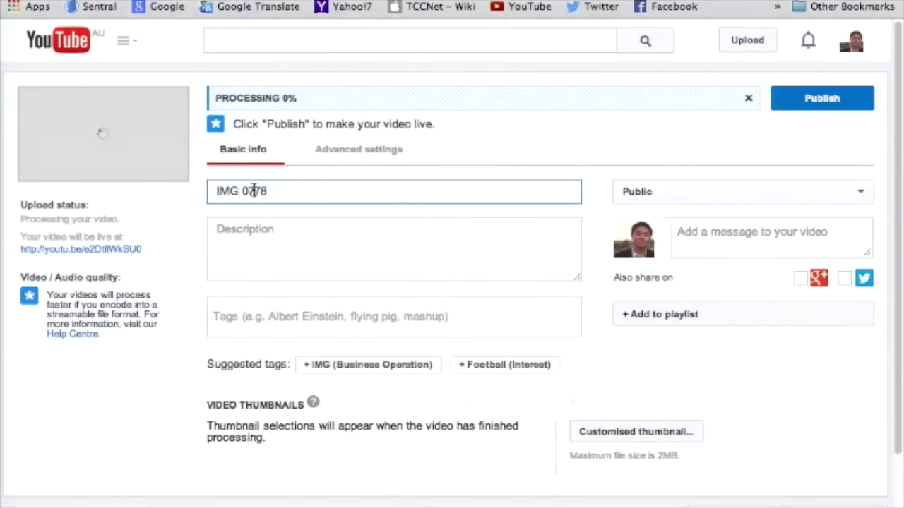
{"action": "triple_click", "coordinate": [253, 189]}
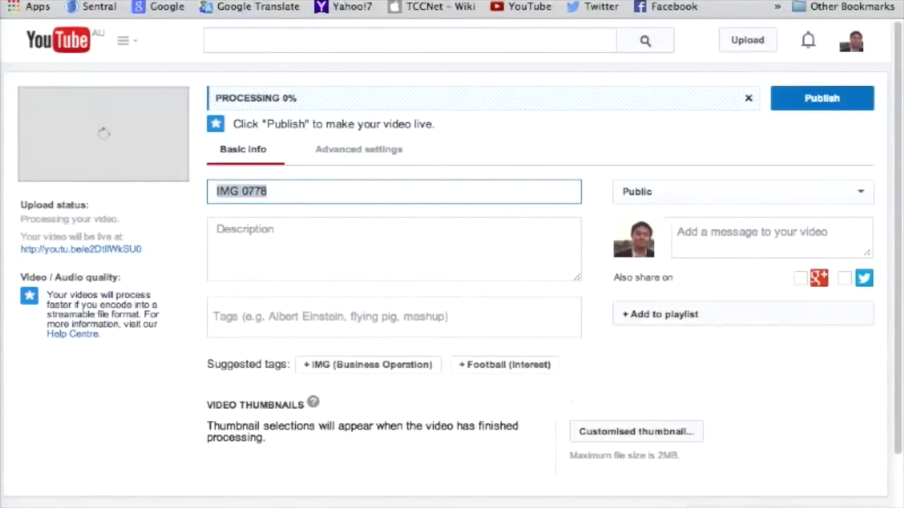
{"action": "type", "text": "Video 1"}
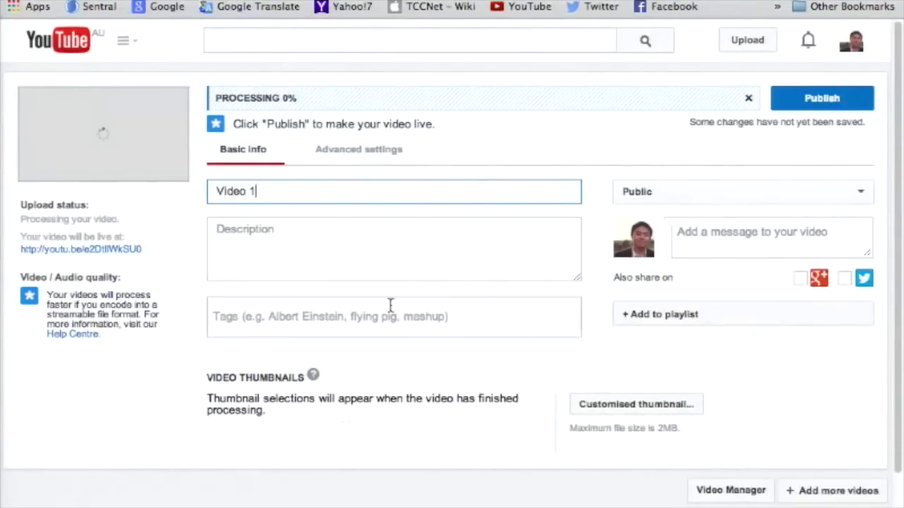
- Add the tag "education" to the uploaded video
{"action": "left_click", "coordinate": [363, 318]}
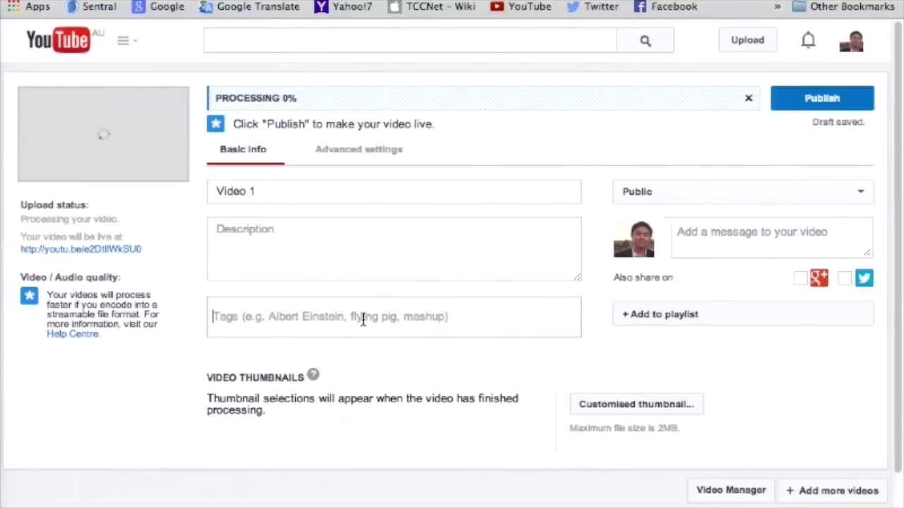
{"action": "type", "text": "education"}
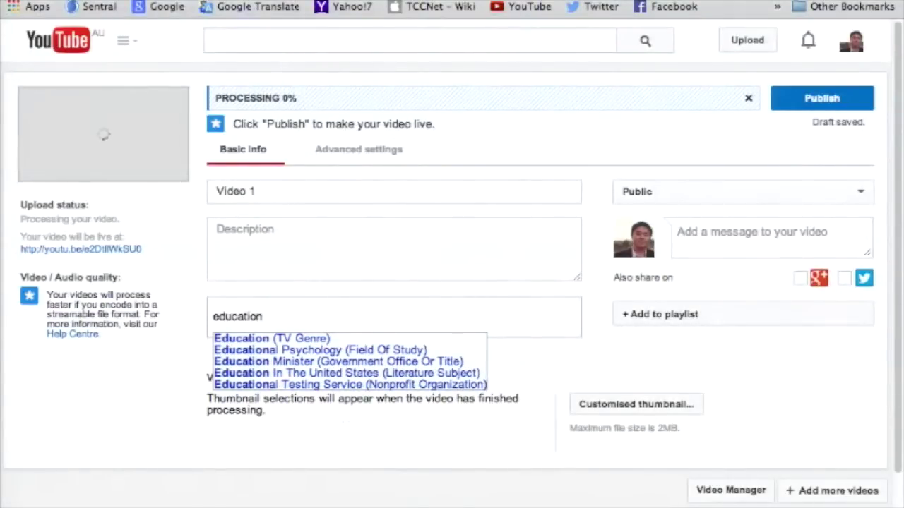
{"action": "key", "text": "Return"}
{"action": "type", "text": "science"}
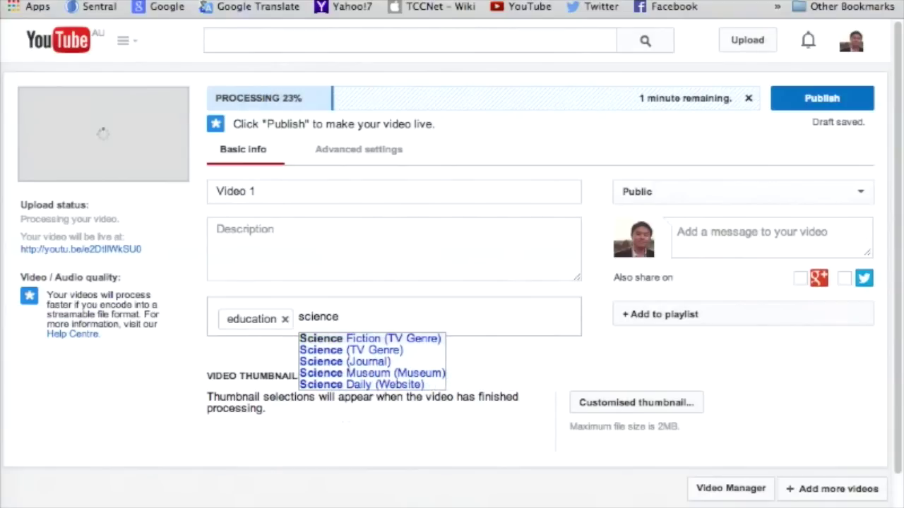
{"action": "key", "text": "Return"}
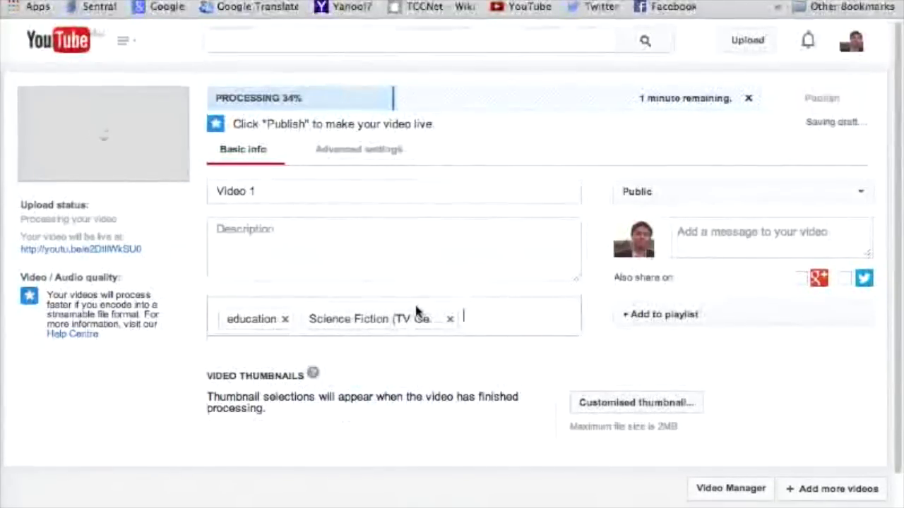
{"action": "left_click", "coordinate": [450, 301]}
- Add "scienc" as a second tag and open the video's privacy options
{"action": "type", "text": "scienb"}
{"action": "key", "text": "BackSpace"}
{"action": "key", "text": "BackSpace"}
{"action": "type", "text": "nc"}
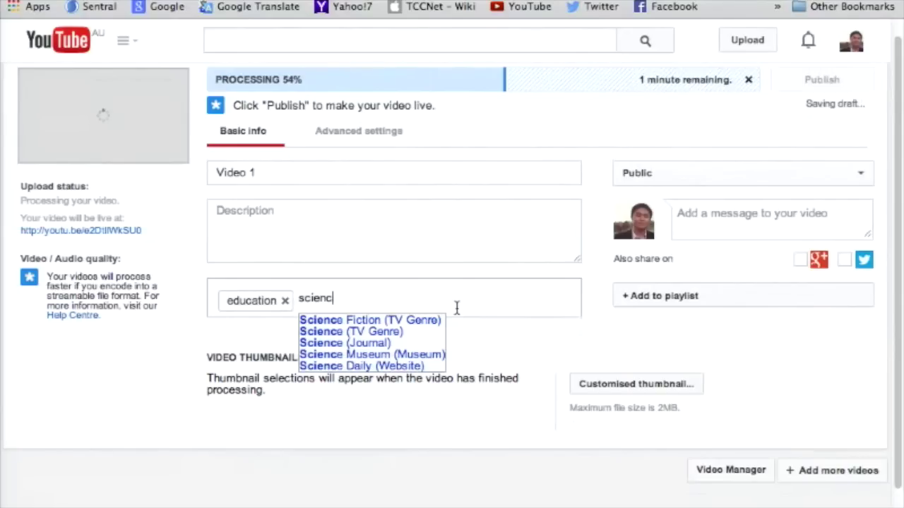
{"action": "key", "text": "Return"}
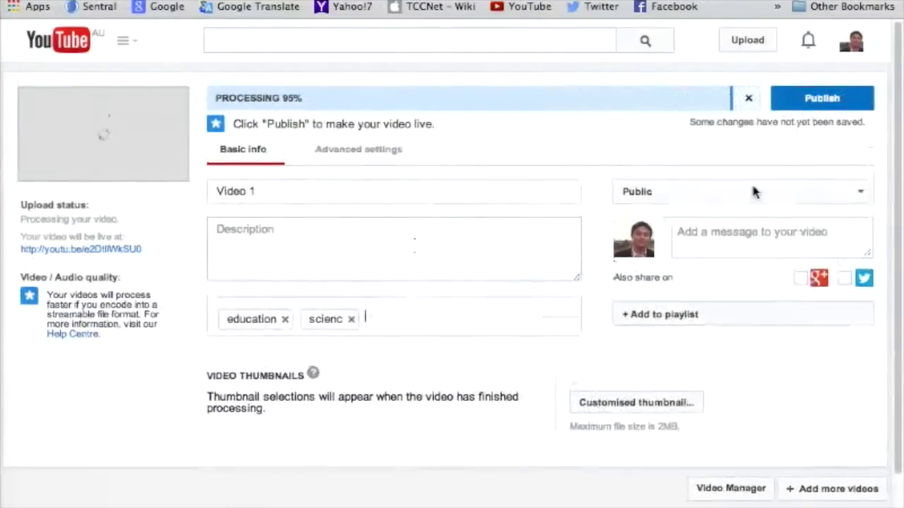
{"action": "left_click", "coordinate": [838, 200]}
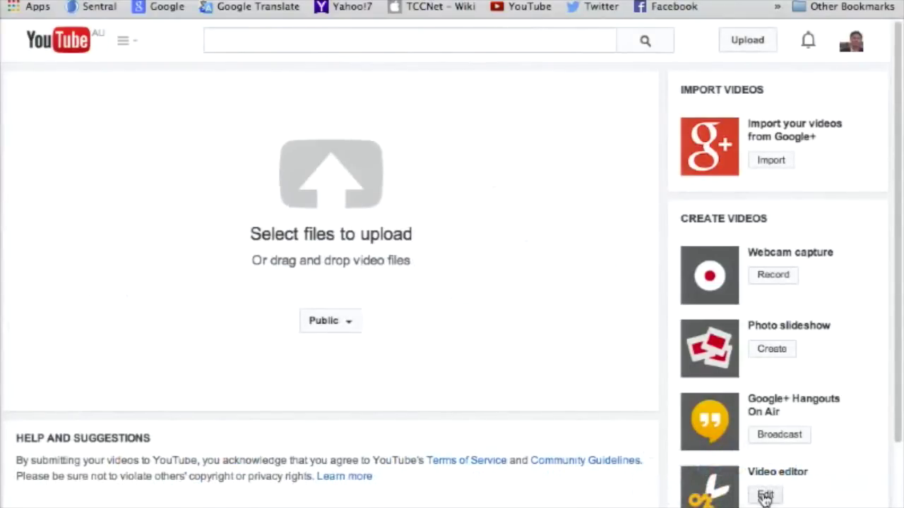
- Open the video editor from the upload page and look over the uploaded videos available for the project
{"action": "left_click", "coordinate": [764, 496]}
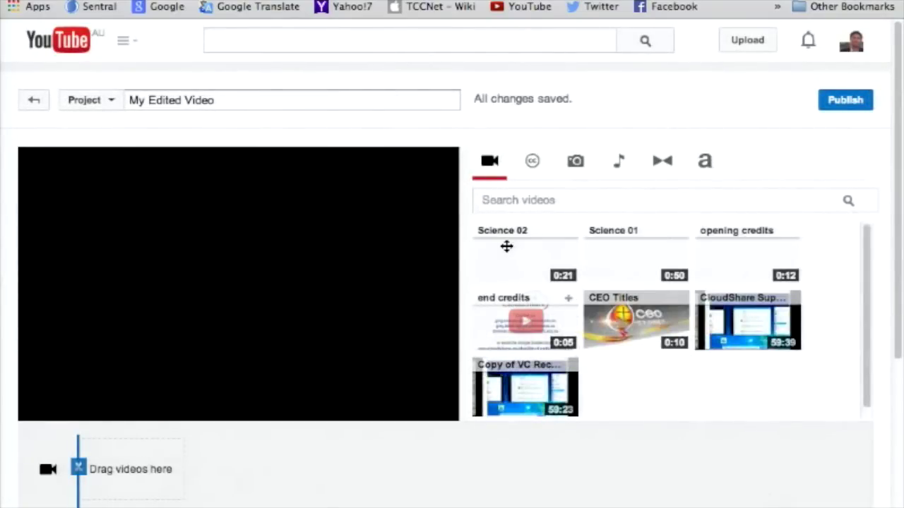
{"action": "scroll", "coordinate": [93, 369], "scroll_direction": "down", "scroll_amount": 1}
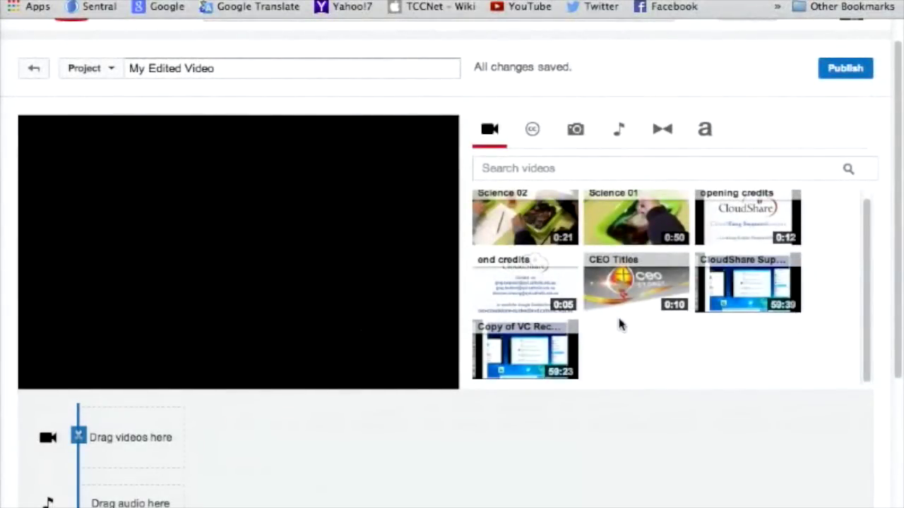
{"action": "scroll", "coordinate": [619, 323], "scroll_direction": "up", "scroll_amount": 1}
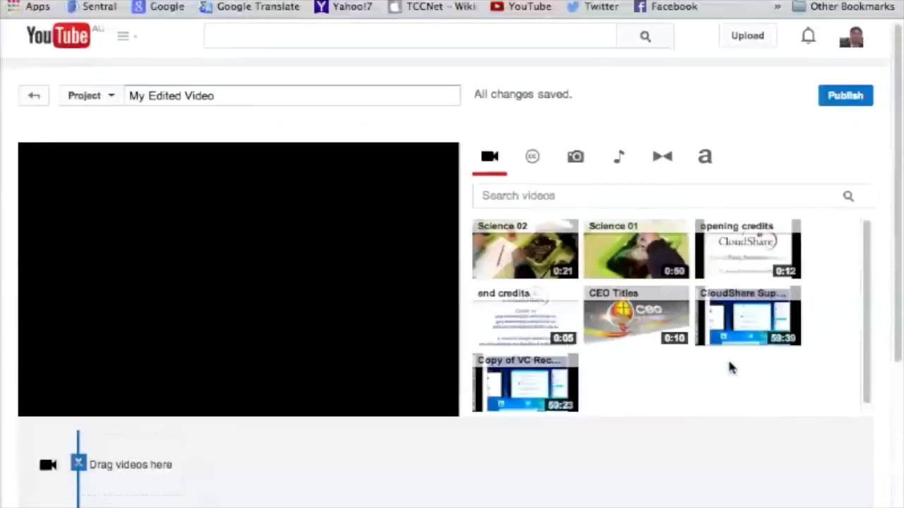
{"action": "scroll", "coordinate": [721, 387], "scroll_direction": "down", "scroll_amount": 1}
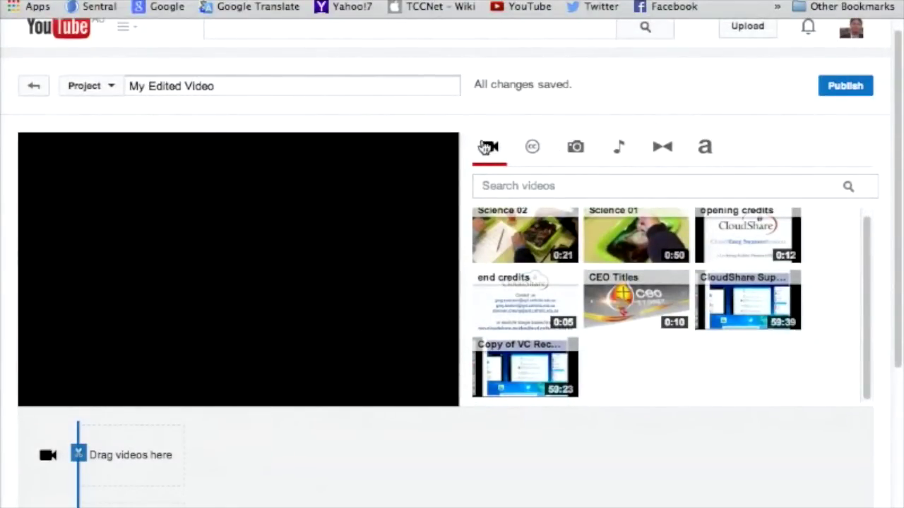
- Browse the sample Creative Commons videos offered for remixing in the editor
{"action": "left_click", "coordinate": [534, 151]}
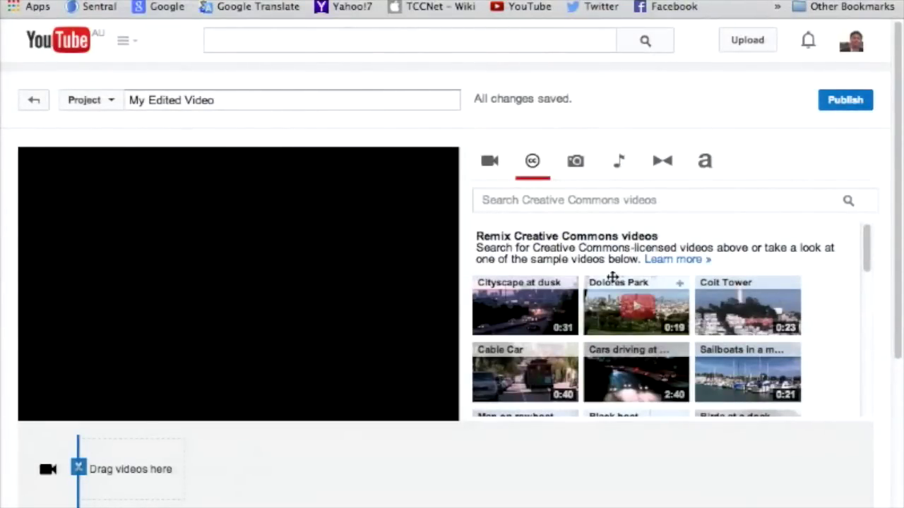
{"action": "scroll", "coordinate": [611, 278], "scroll_direction": "down", "scroll_amount": 5}
{"action": "scroll", "coordinate": [611, 278], "scroll_direction": "down", "scroll_amount": 4}
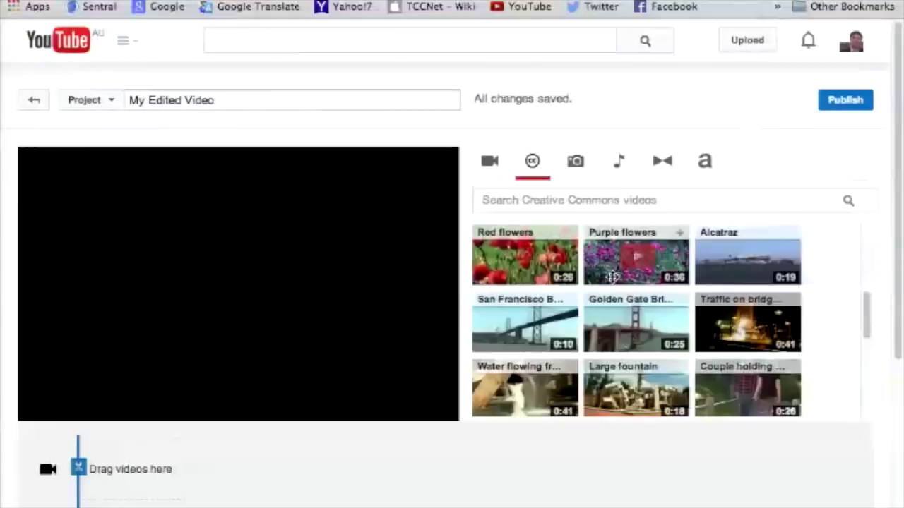
{"action": "scroll", "coordinate": [611, 277], "scroll_direction": "up", "scroll_amount": 6}
{"action": "scroll", "coordinate": [612, 277], "scroll_direction": "up", "scroll_amount": 5}
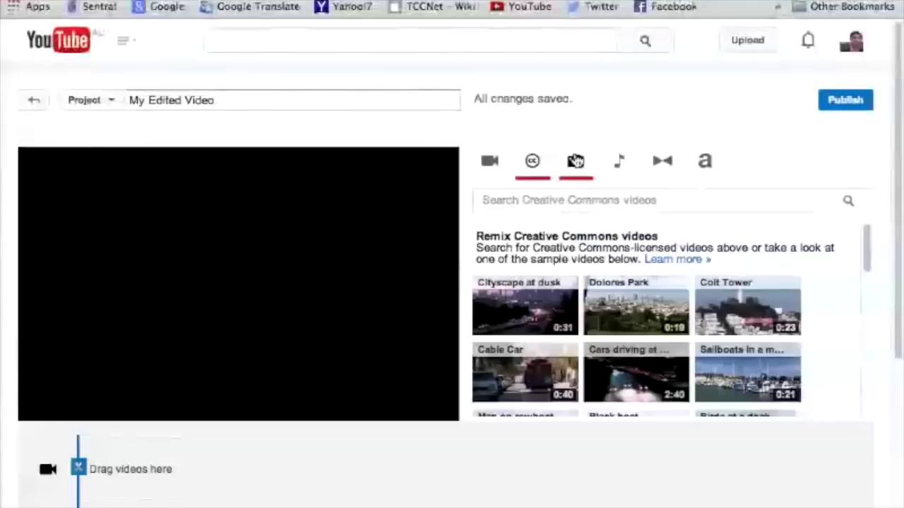
- Place the photo Opening.png on the empty video track of the timeline
{"action": "left_click", "coordinate": [575, 161]}
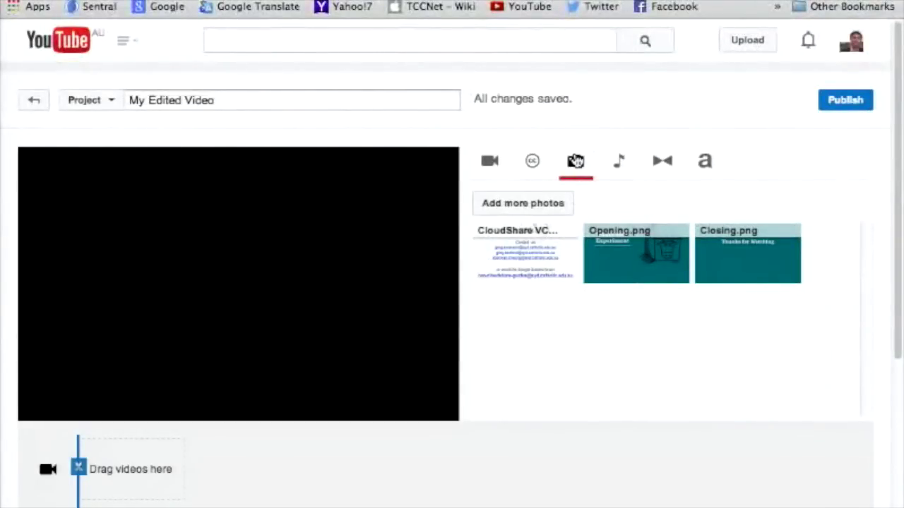
{"action": "scroll", "coordinate": [583, 119], "scroll_direction": "down", "scroll_amount": 2}
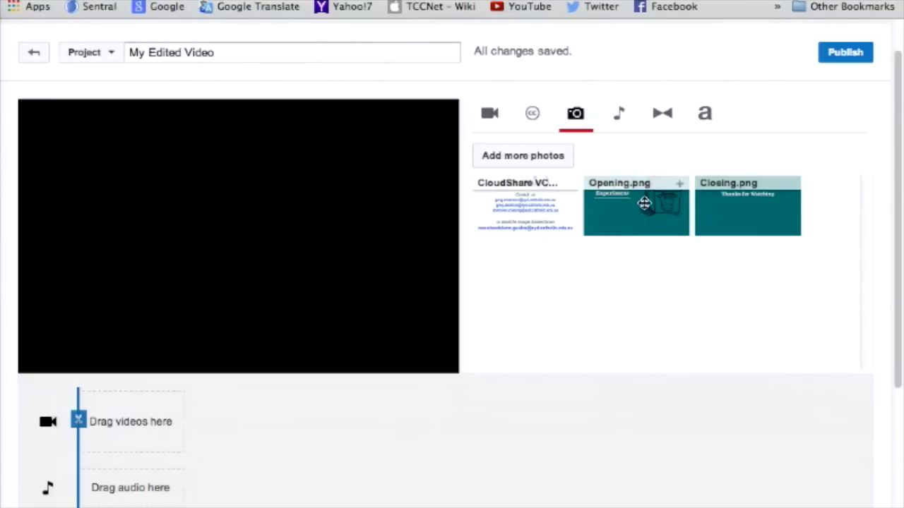
{"action": "left_click_drag", "start_coordinate": [644, 203], "coordinate": [150, 421]}
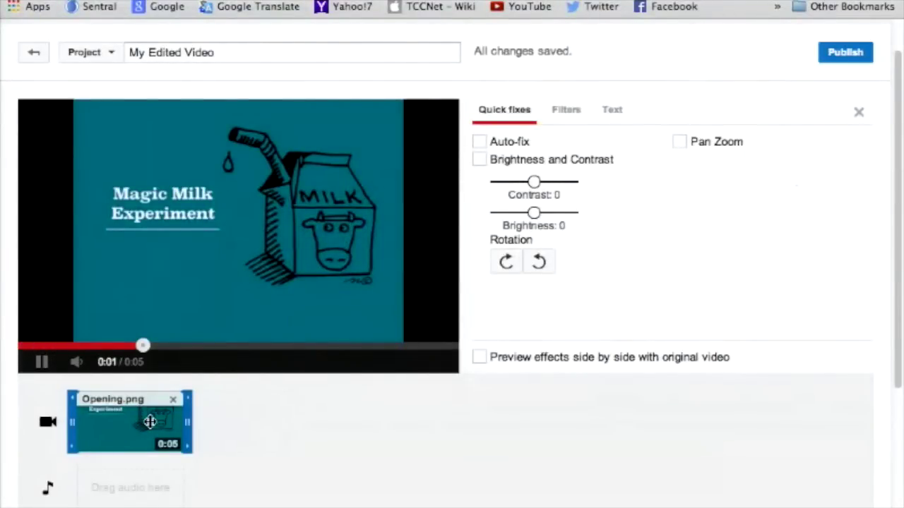
- Review the quick fixes, filters and text options available for the Opening.png clip
{"action": "scroll", "coordinate": [265, 379], "scroll_direction": "up", "scroll_amount": 1}
{"action": "scroll", "coordinate": [264, 379], "scroll_direction": "up", "scroll_amount": 3}
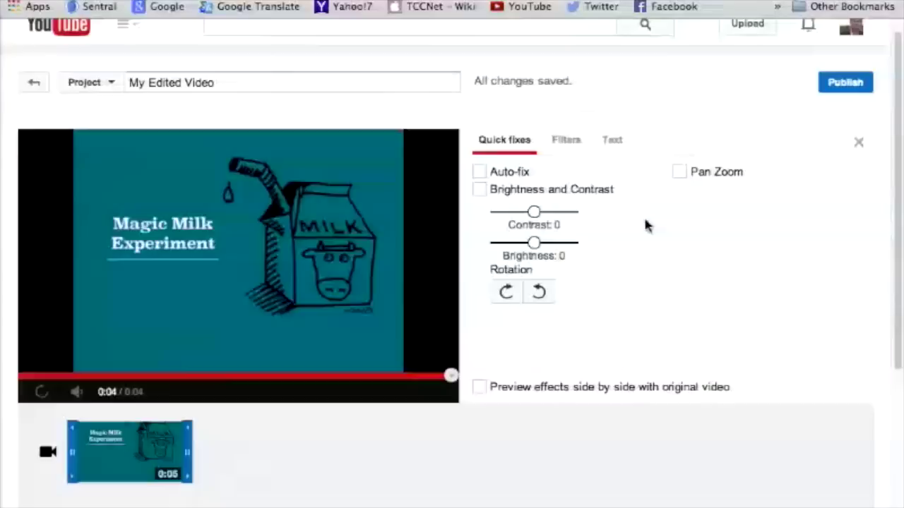
{"action": "left_click", "coordinate": [575, 153]}
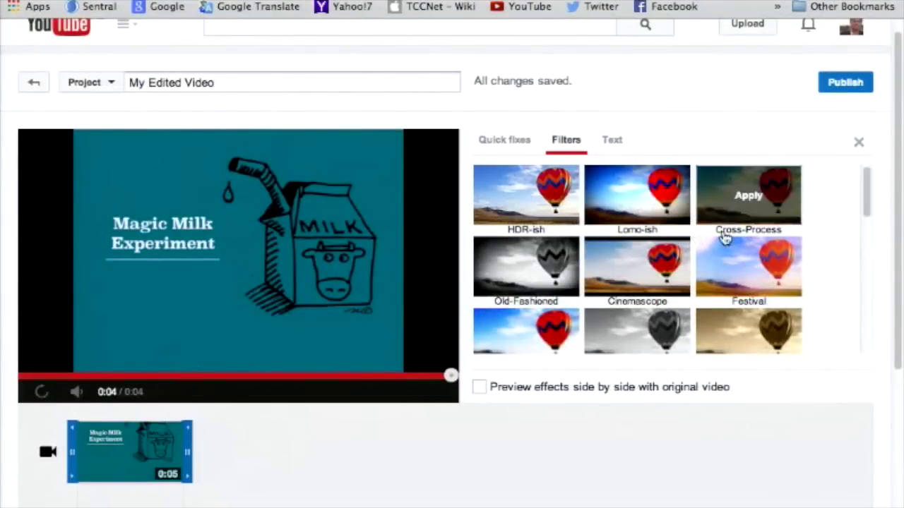
{"action": "scroll", "coordinate": [724, 239], "scroll_direction": "down", "scroll_amount": 5}
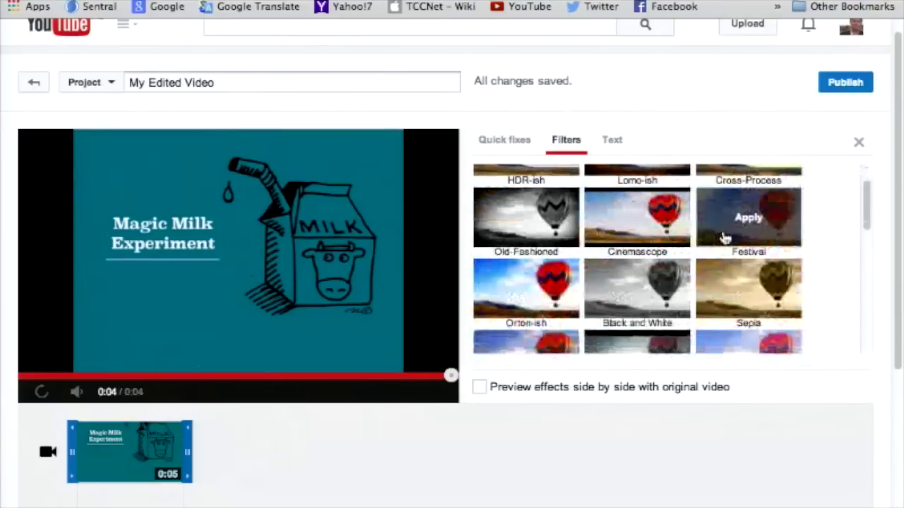
{"action": "scroll", "coordinate": [723, 239], "scroll_direction": "down", "scroll_amount": 2}
{"action": "scroll", "coordinate": [722, 234], "scroll_direction": "up", "scroll_amount": 5}
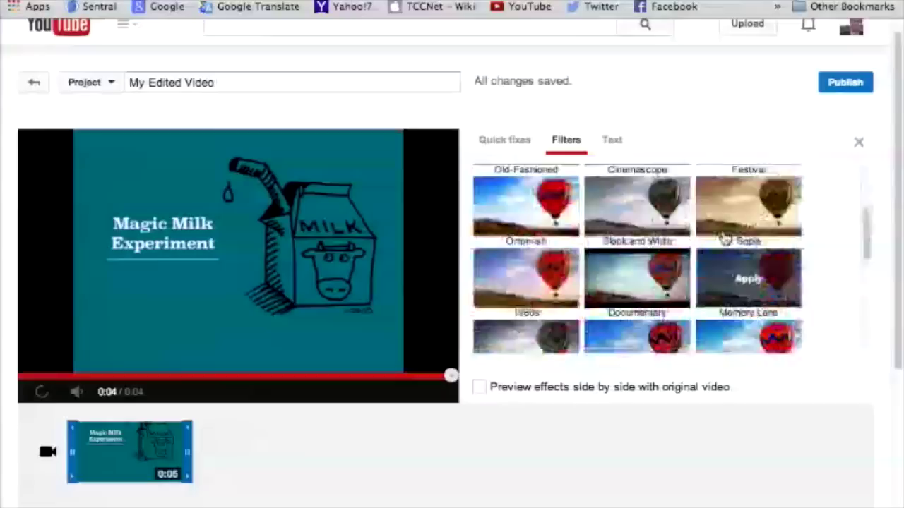
{"action": "left_click", "coordinate": [612, 143]}
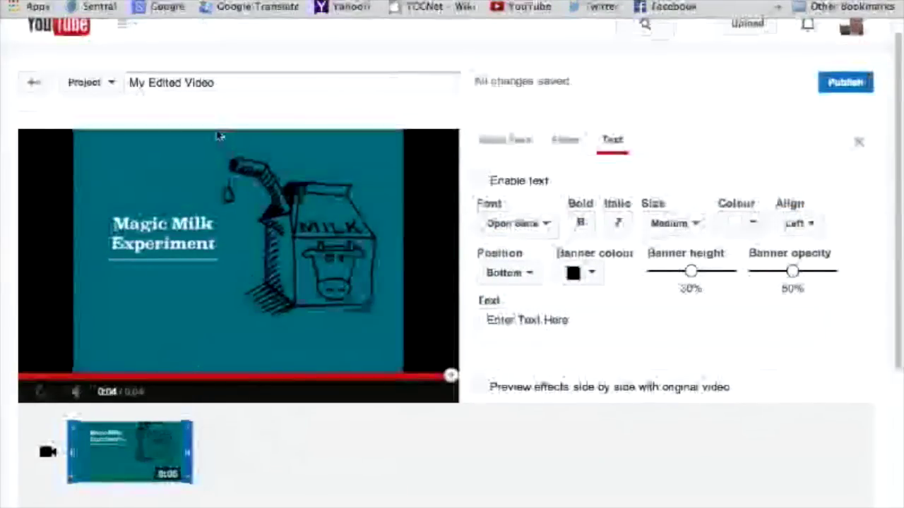
- Leave the editor for the video manager and look through the list of uploaded videos
{"action": "left_click", "coordinate": [35, 84]}
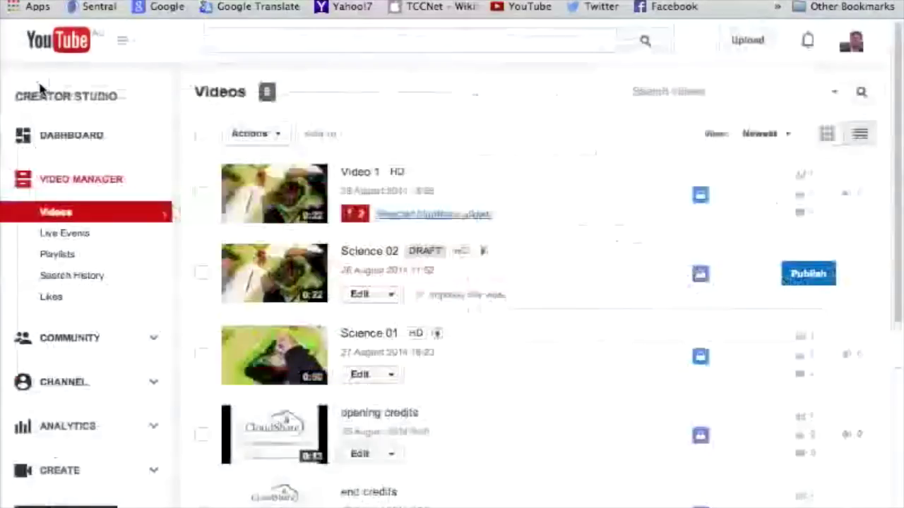
{"action": "scroll", "coordinate": [380, 204], "scroll_direction": "down", "scroll_amount": 1}
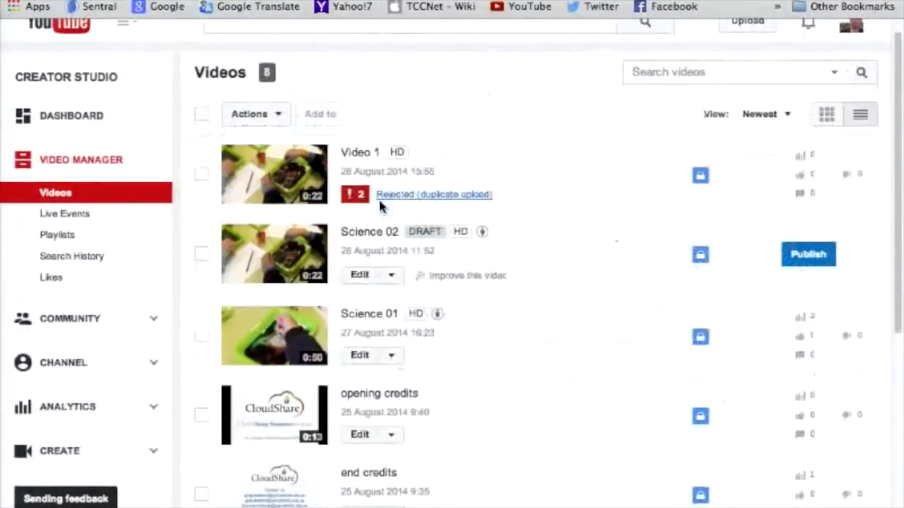
{"action": "scroll", "coordinate": [379, 202], "scroll_direction": "down", "scroll_amount": 1}
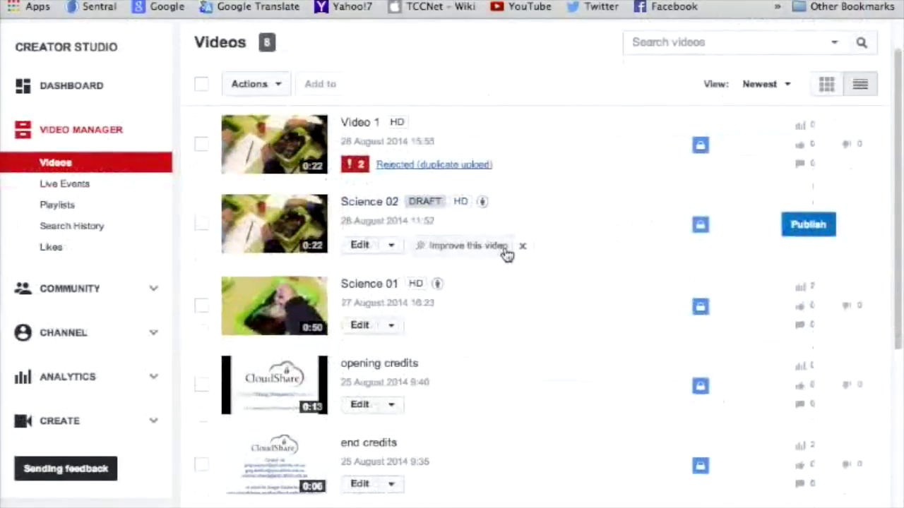
{"action": "scroll", "coordinate": [506, 253], "scroll_direction": "down", "scroll_amount": 2}
{"action": "scroll", "coordinate": [505, 252], "scroll_direction": "down", "scroll_amount": 3}
{"action": "scroll", "coordinate": [505, 253], "scroll_direction": "up", "scroll_amount": 2}
{"action": "scroll", "coordinate": [506, 253], "scroll_direction": "up", "scroll_amount": 4}
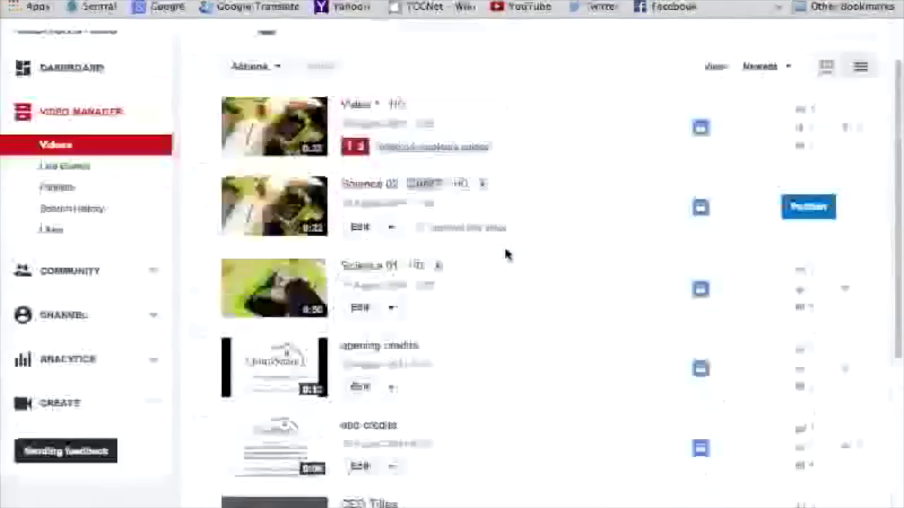
{"action": "scroll", "coordinate": [505, 253], "scroll_direction": "down", "scroll_amount": 1}
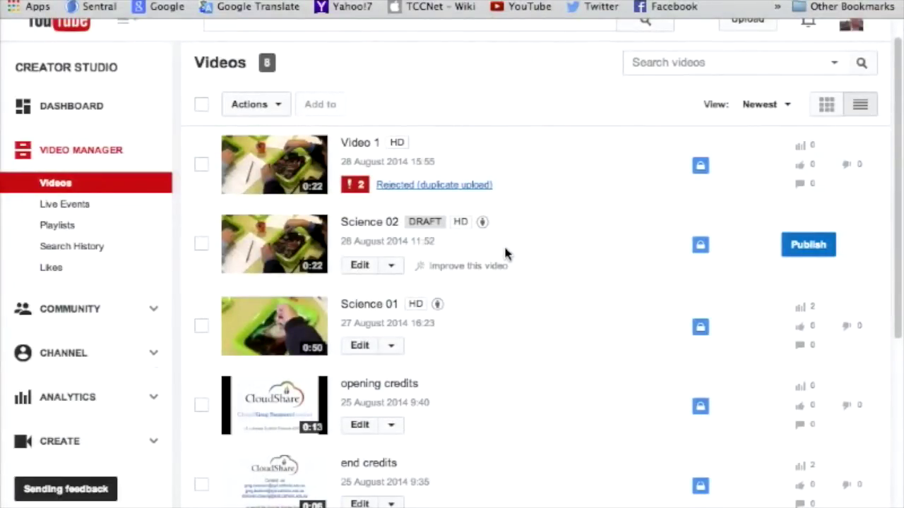
- Open the Audio Library among the creation tools and look through its featured music tracks
{"action": "scroll", "coordinate": [92, 276], "scroll_direction": "down", "scroll_amount": 2}
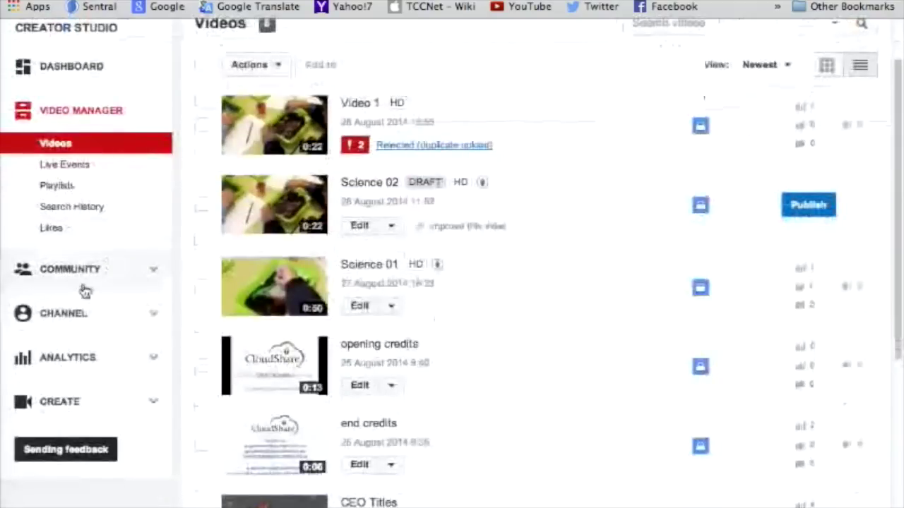
{"action": "left_click", "coordinate": [141, 399]}
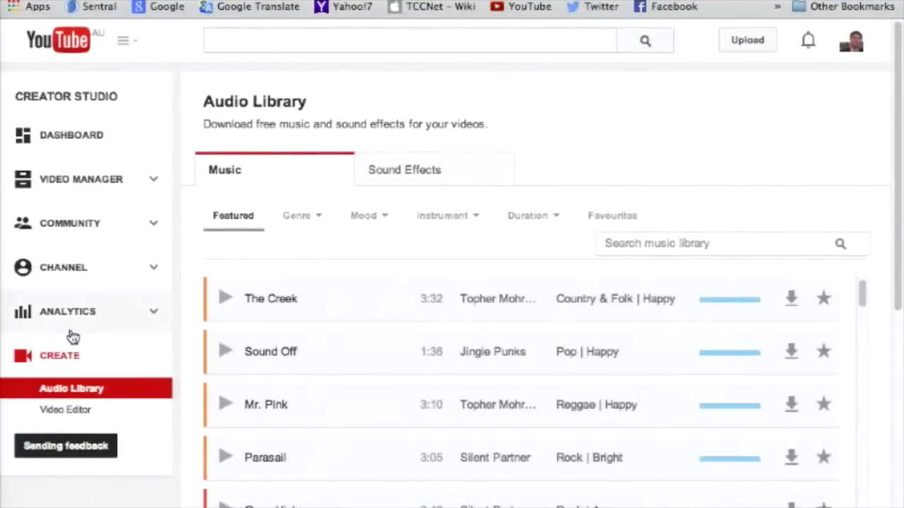
{"action": "scroll", "coordinate": [393, 251], "scroll_direction": "down", "scroll_amount": 2}
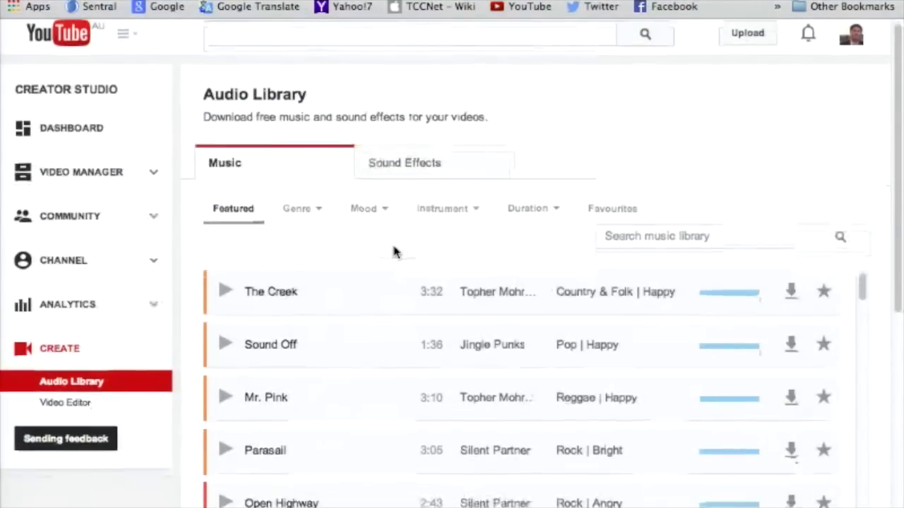
{"action": "scroll", "coordinate": [393, 252], "scroll_direction": "down", "scroll_amount": 1}
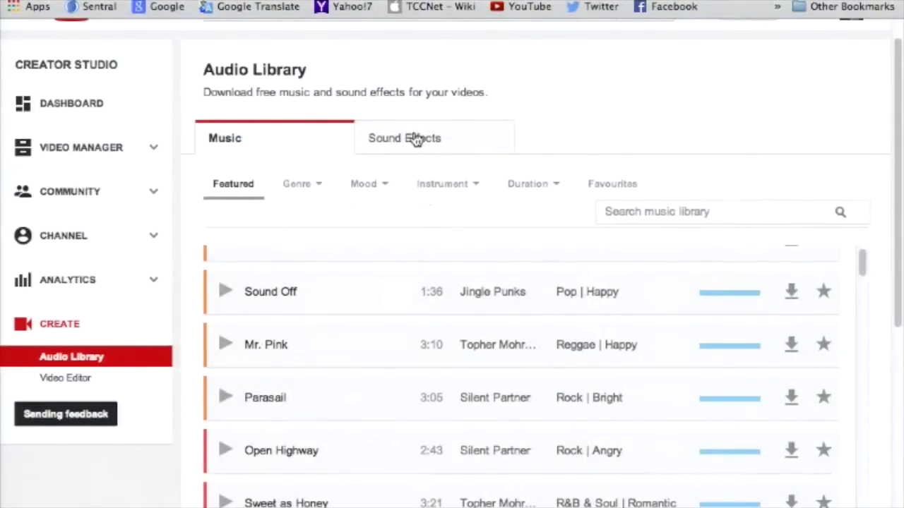
- Return to the video editor and add the Science 02 video after the Opening.png clip, pausing the preview
{"action": "left_click", "coordinate": [62, 379]}
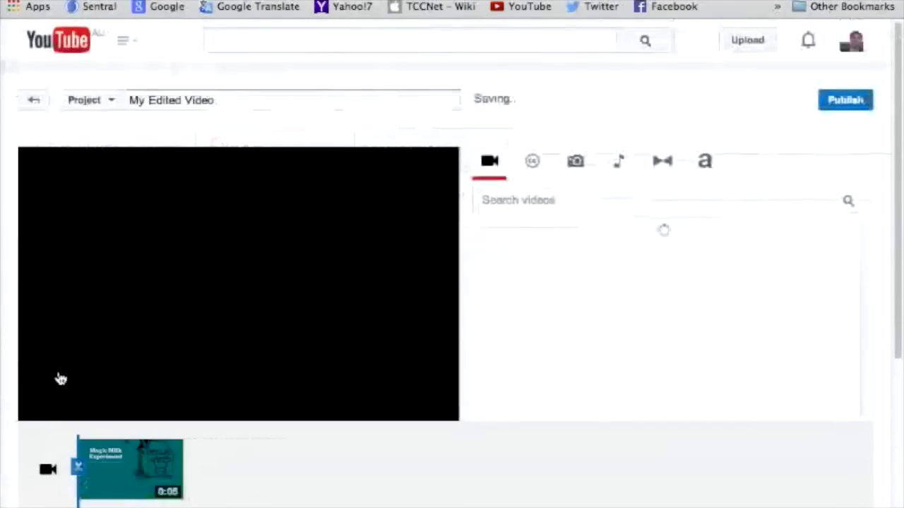
{"action": "scroll", "coordinate": [616, 132], "scroll_direction": "down", "scroll_amount": 2}
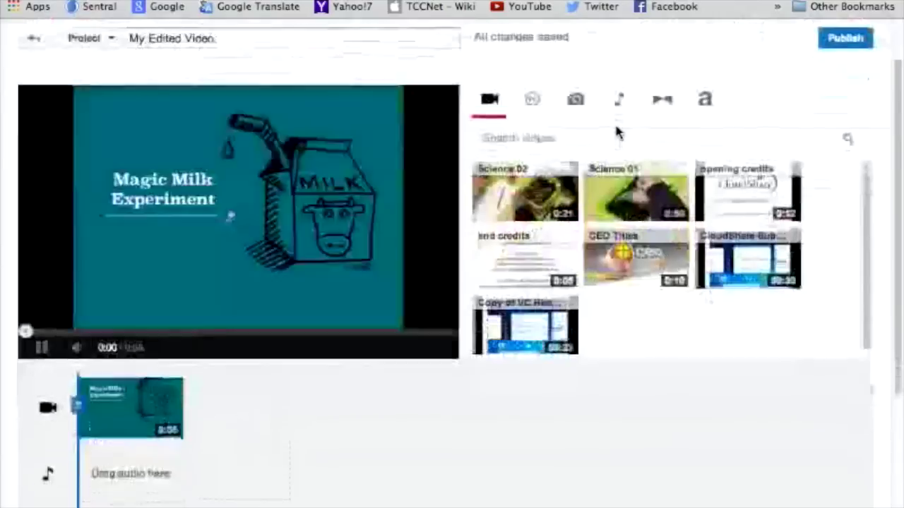
{"action": "left_click", "coordinate": [41, 349]}
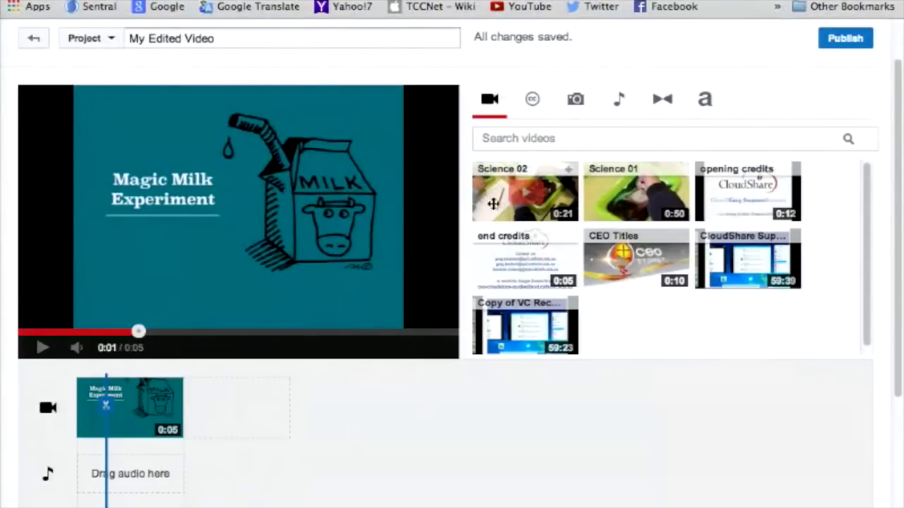
{"action": "left_click_drag", "start_coordinate": [494, 205], "coordinate": [247, 403]}
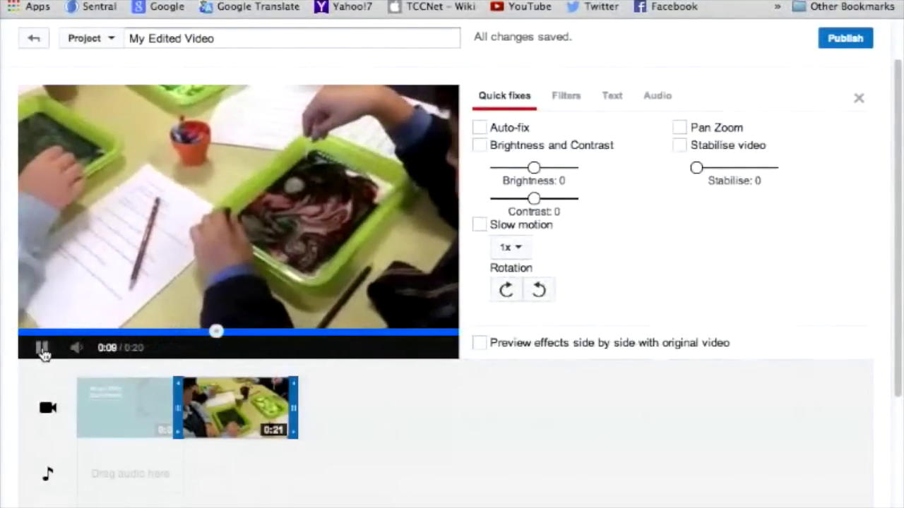
{"action": "left_click", "coordinate": [42, 349]}
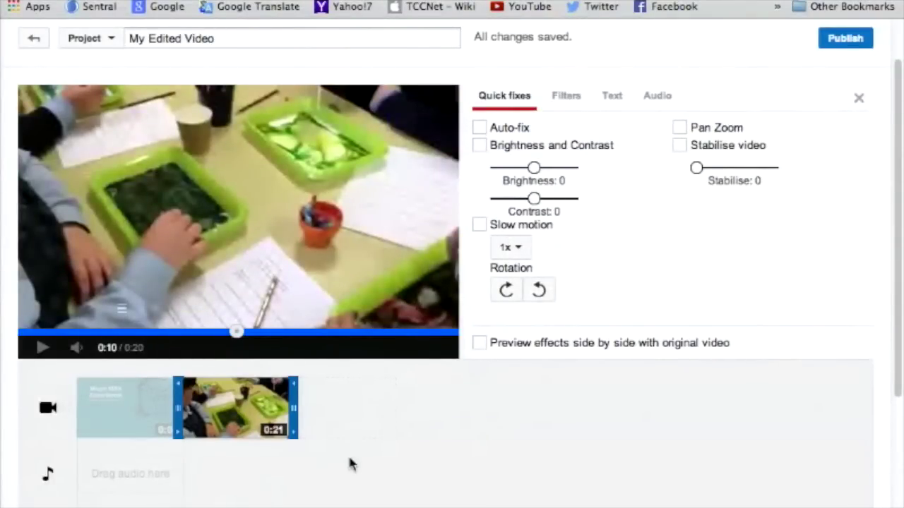
- Extend the Opening.png clip on the timeline to 0:10 and shorten it again from its end
{"action": "left_click", "coordinate": [136, 430]}
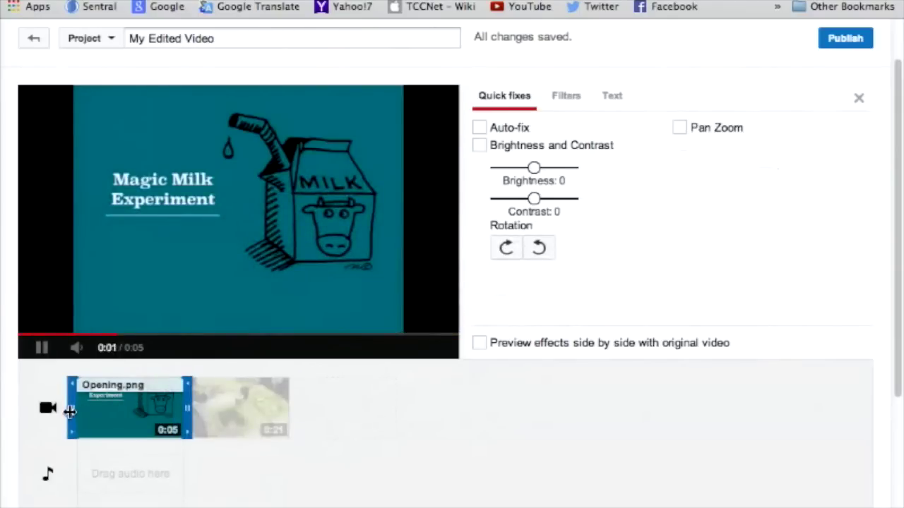
{"action": "left_click", "coordinate": [69, 410]}
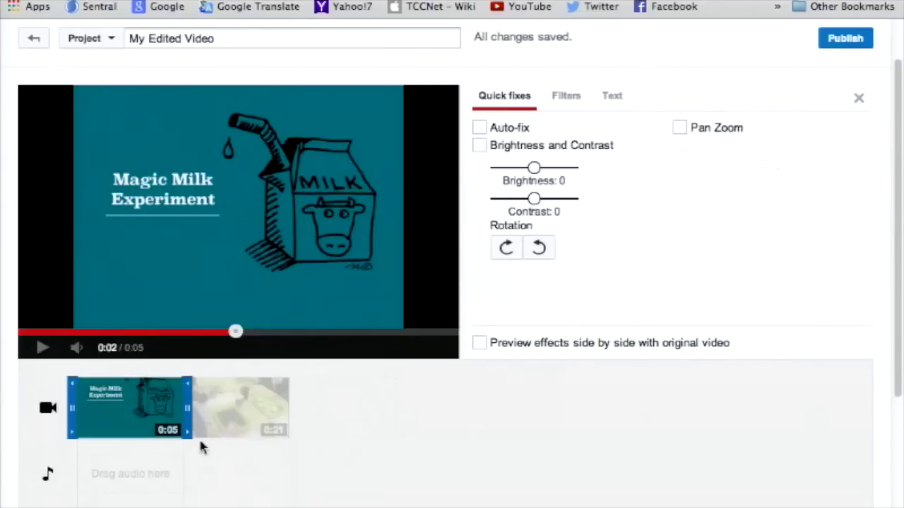
{"action": "left_click", "coordinate": [126, 423]}
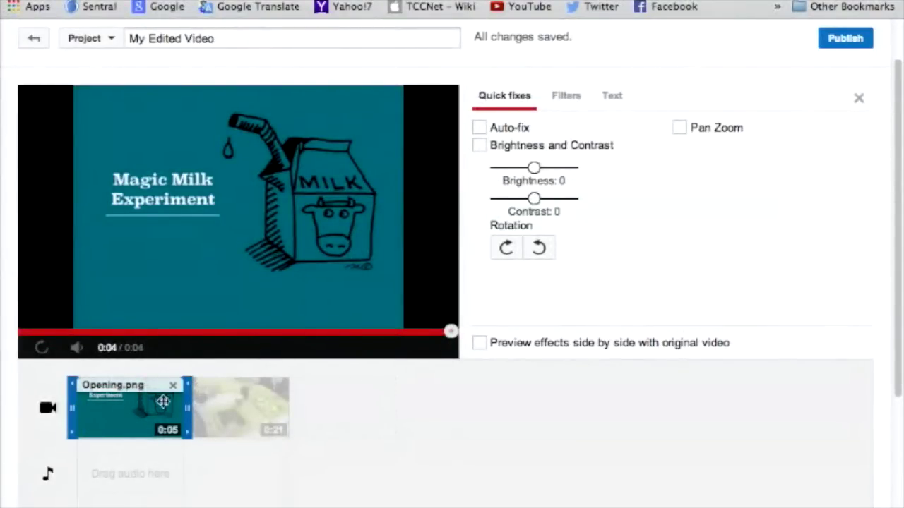
{"action": "left_click_drag", "start_coordinate": [188, 408], "coordinate": [230, 413]}
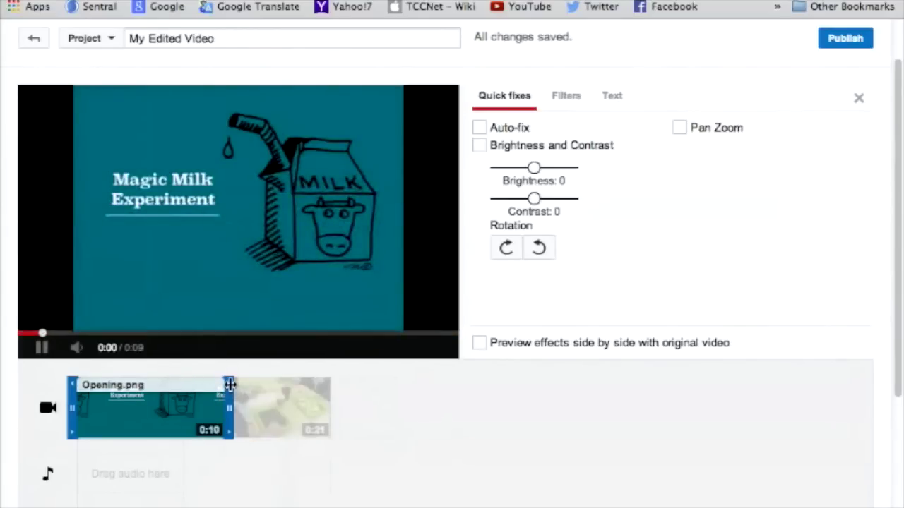
{"action": "left_click_drag", "start_coordinate": [230, 408], "coordinate": [189, 403]}
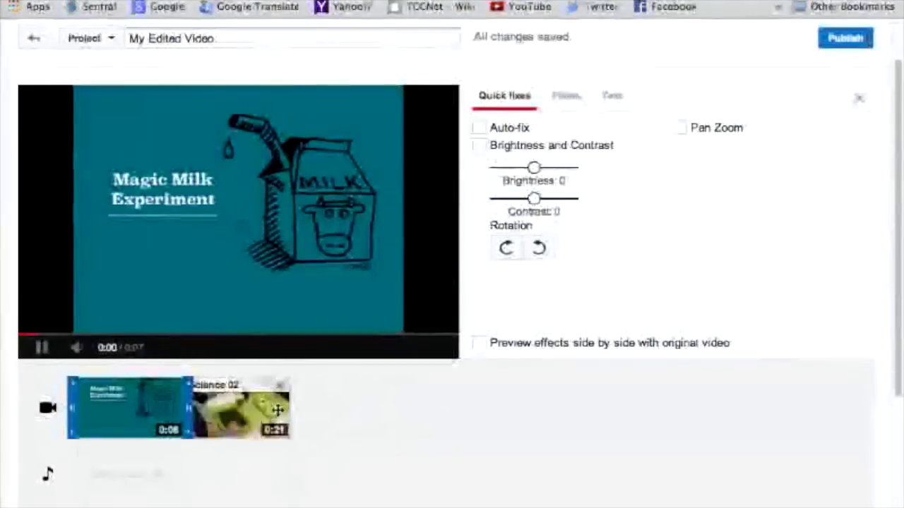
- Add a Cross-fade transition after the Science 02 clip on the timeline and mute the preview
{"action": "left_click", "coordinate": [226, 411]}
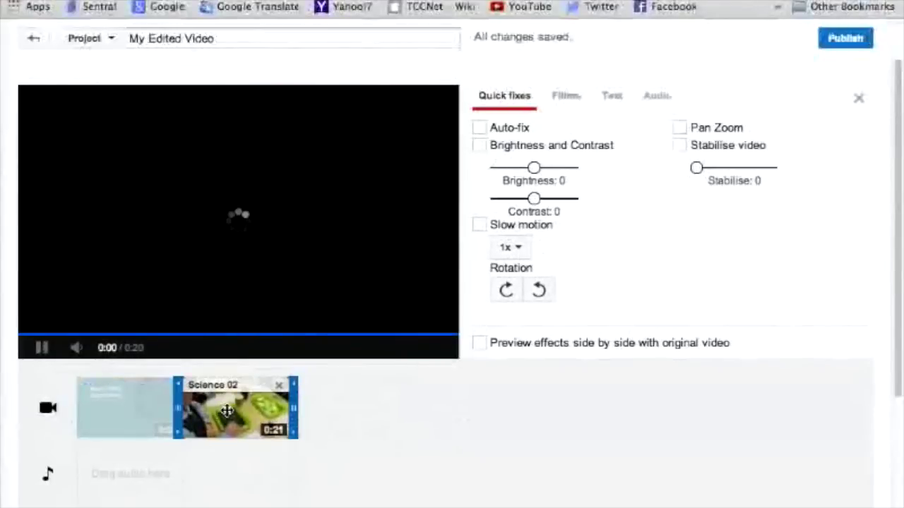
{"action": "left_click", "coordinate": [43, 349]}
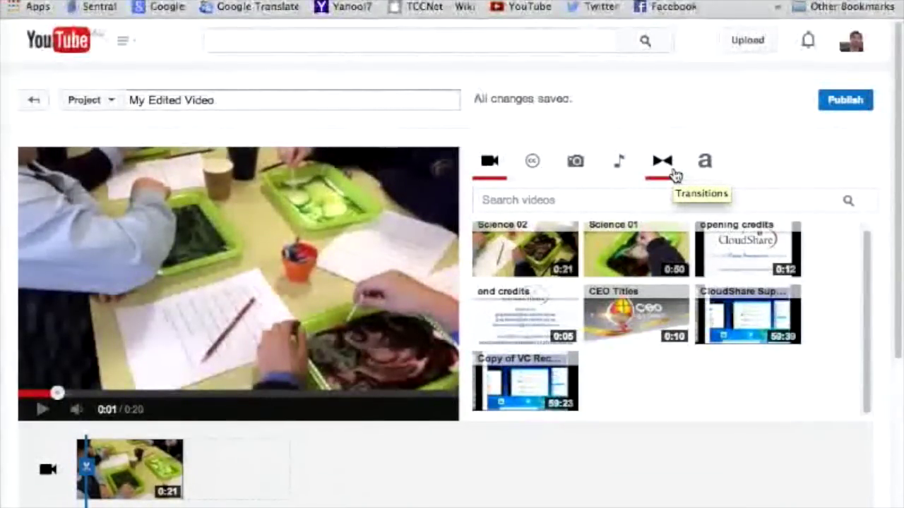
{"action": "left_click", "coordinate": [675, 175]}
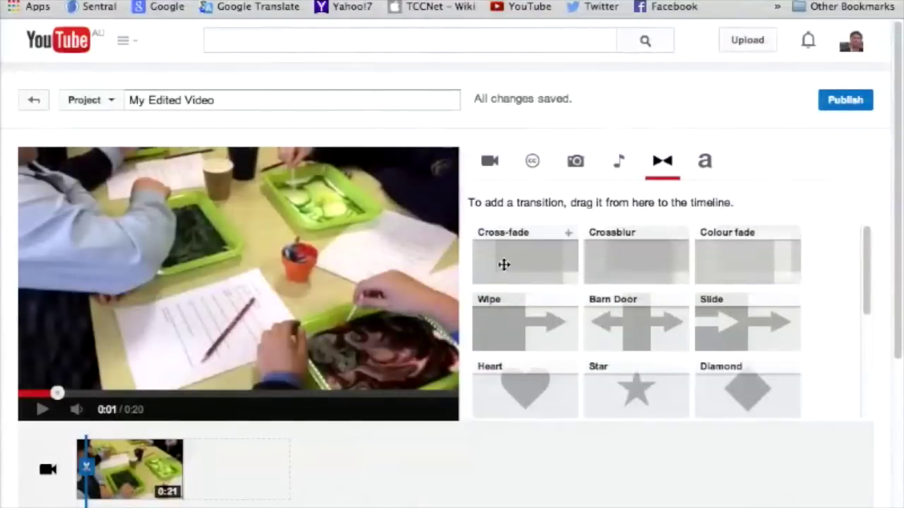
{"action": "left_click_drag", "start_coordinate": [527, 271], "coordinate": [229, 466]}
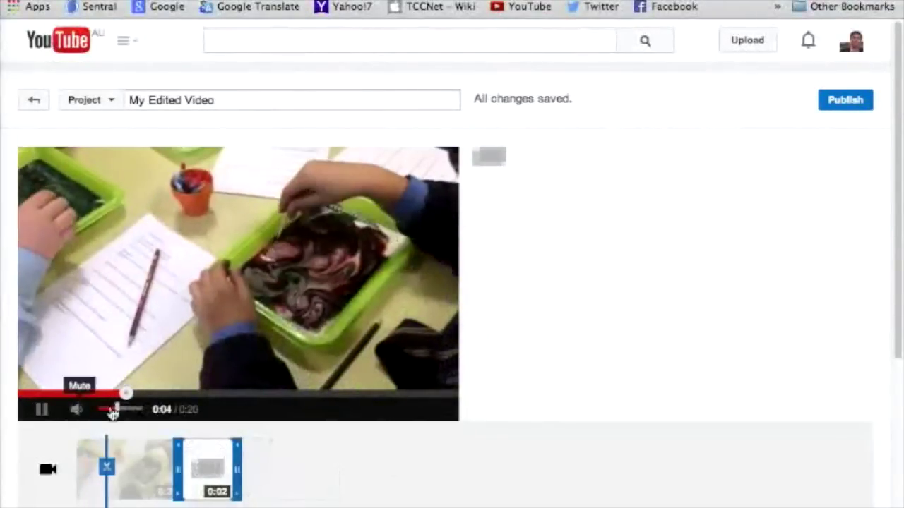
{"action": "left_click", "coordinate": [75, 412]}
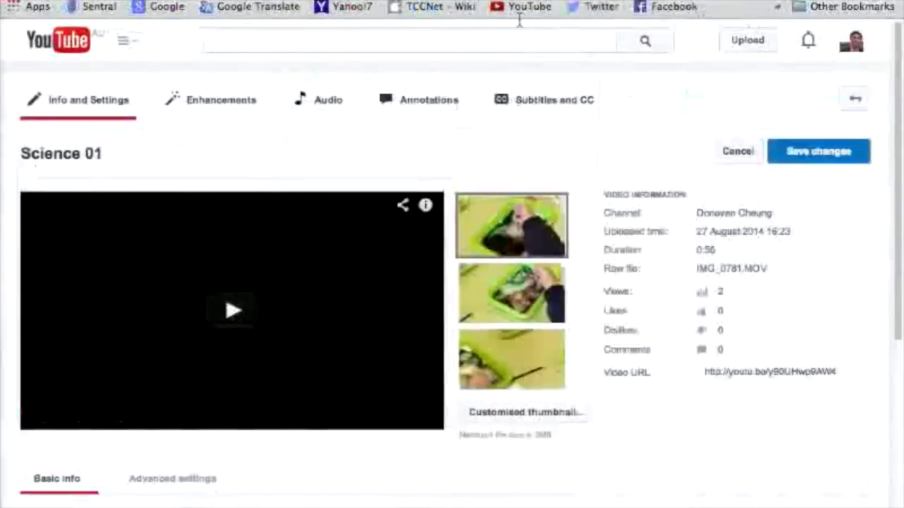
- Review the Science 01 video's information and its basic info fields for title, description, tags and privacy
{"action": "scroll", "coordinate": [289, 162], "scroll_direction": "down", "scroll_amount": 1}
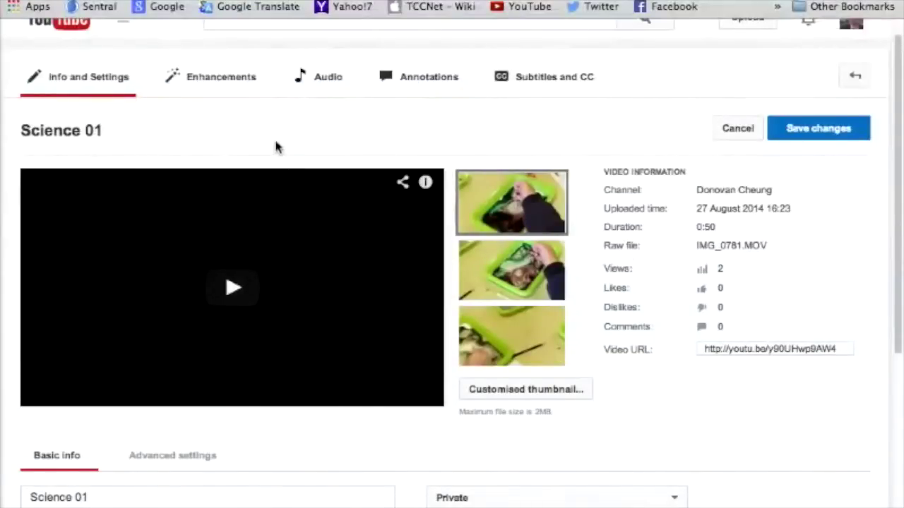
{"action": "scroll", "coordinate": [275, 146], "scroll_direction": "up", "scroll_amount": 1}
{"action": "scroll", "coordinate": [275, 146], "scroll_direction": "up", "scroll_amount": 1}
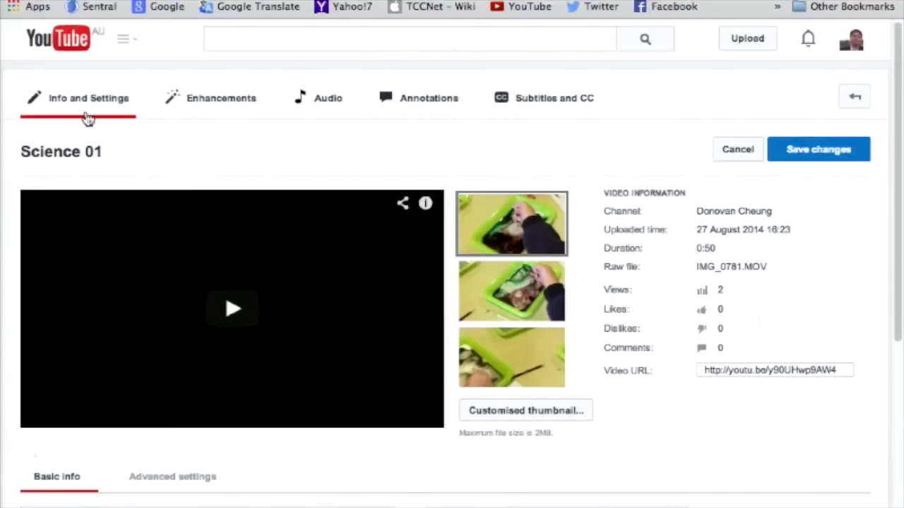
{"action": "scroll", "coordinate": [61, 339], "scroll_direction": "down", "scroll_amount": 3}
{"action": "scroll", "coordinate": [67, 390], "scroll_direction": "down", "scroll_amount": 3}
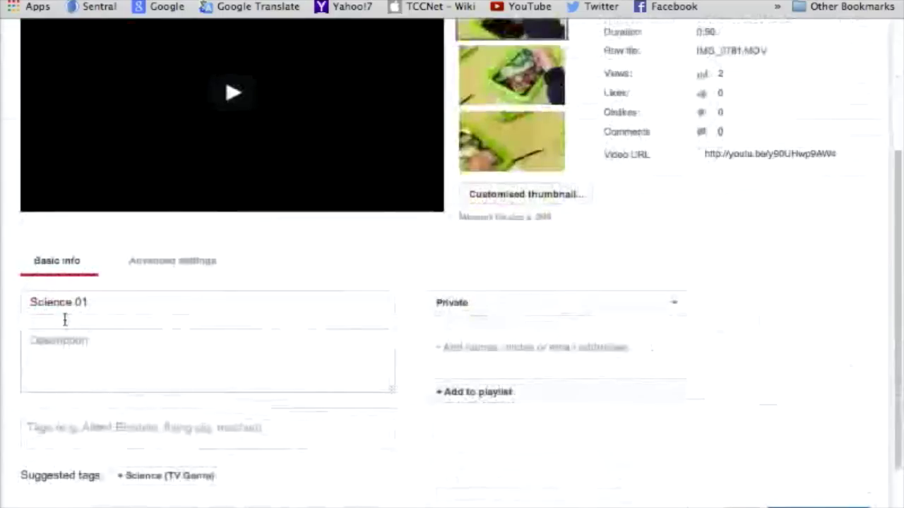
{"action": "scroll", "coordinate": [61, 277], "scroll_direction": "down", "scroll_amount": 2}
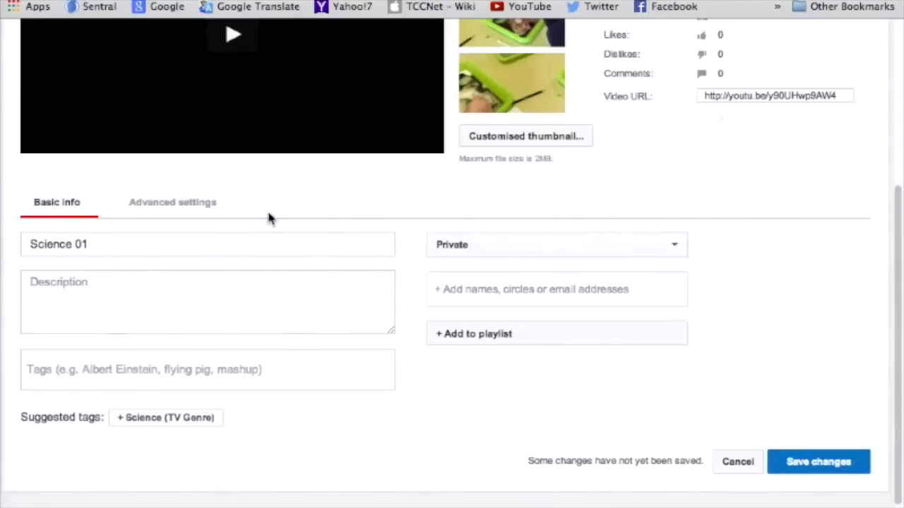
- Open the advanced settings of Science 01 and review the comments, licence, category and distribution options
{"action": "left_click", "coordinate": [201, 204]}
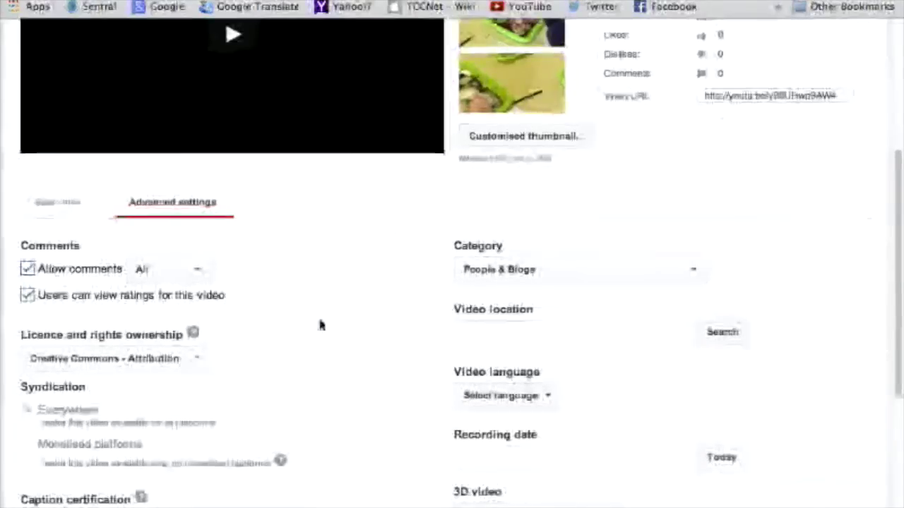
{"action": "scroll", "coordinate": [319, 324], "scroll_direction": "down", "scroll_amount": 2}
{"action": "scroll", "coordinate": [319, 325], "scroll_direction": "down", "scroll_amount": 1}
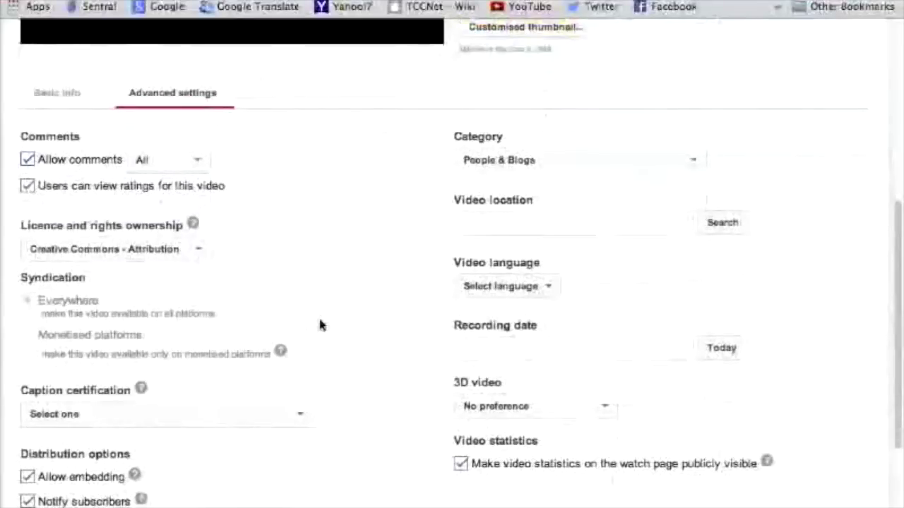
{"action": "scroll", "coordinate": [319, 325], "scroll_direction": "down", "scroll_amount": 1}
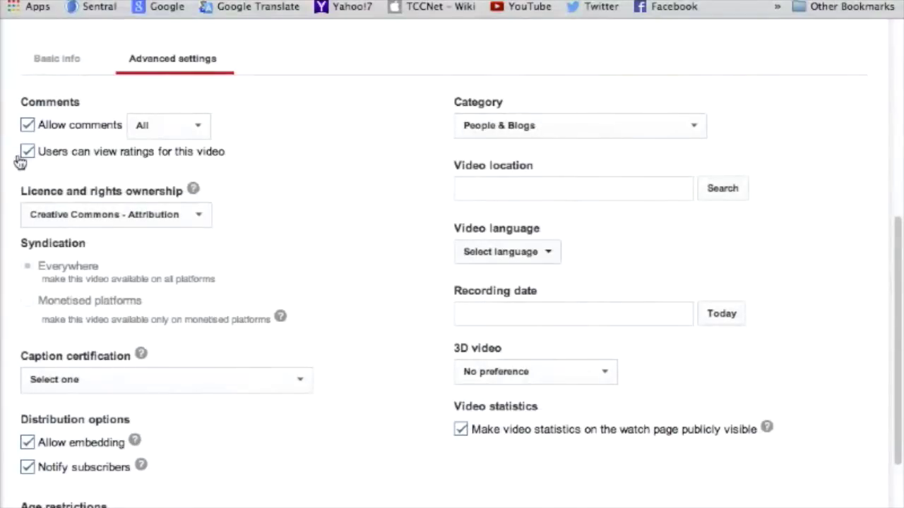
{"action": "scroll", "coordinate": [338, 241], "scroll_direction": "down", "scroll_amount": 1}
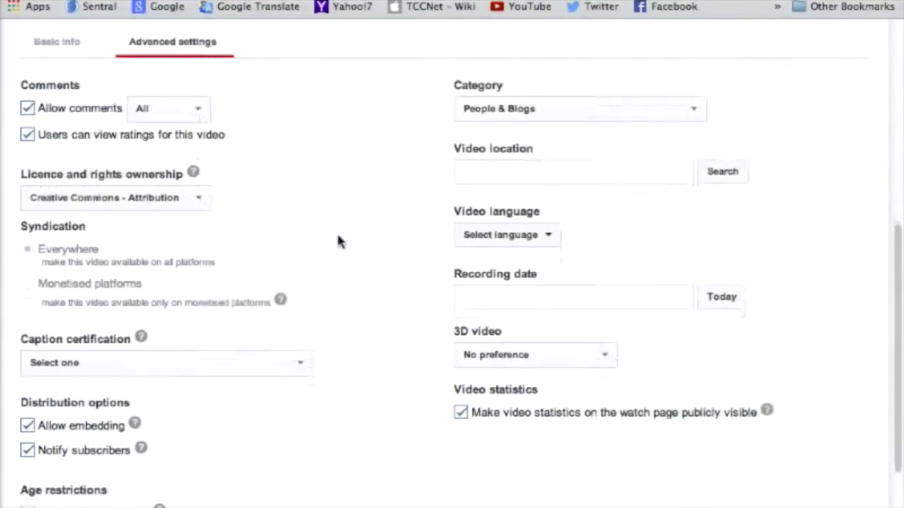
- Compare the licence and rights ownership choices for Science 01, keeping Creative Commons - Attribution
{"action": "left_click", "coordinate": [200, 202]}
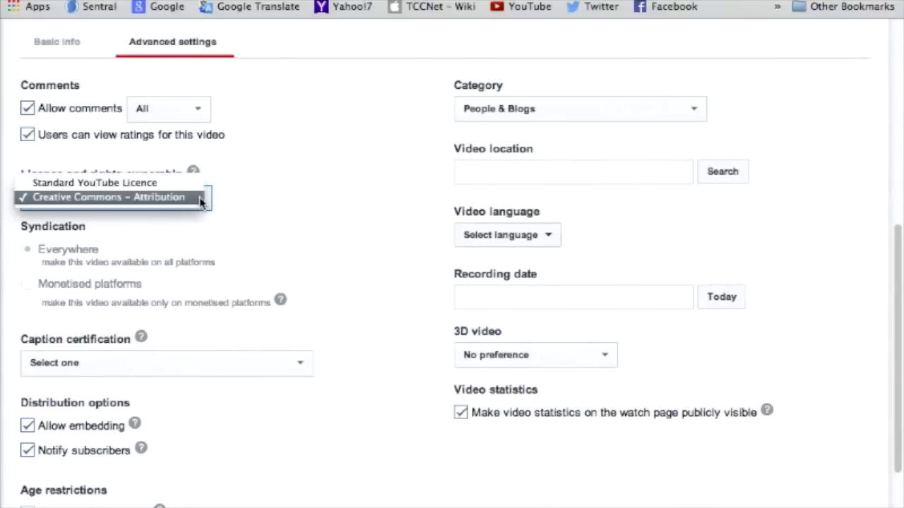
{"action": "left_click", "coordinate": [200, 202]}
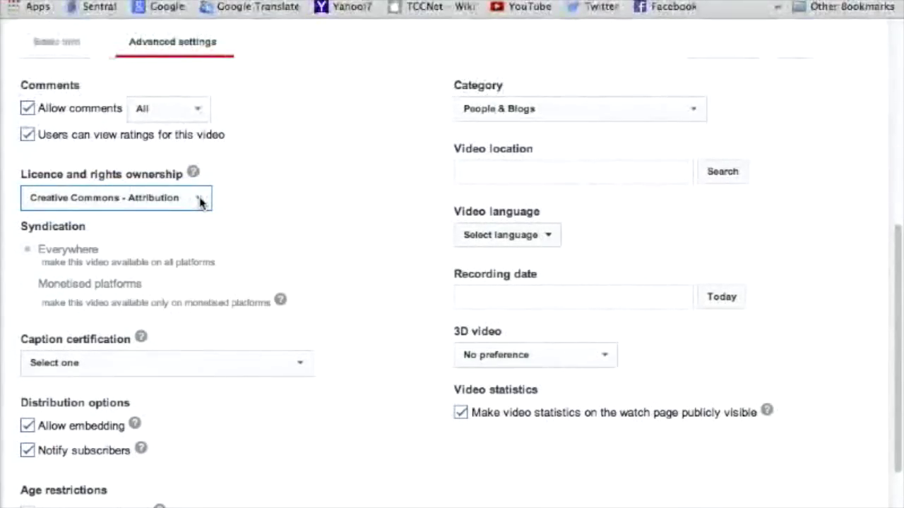
{"action": "left_click", "coordinate": [200, 201]}
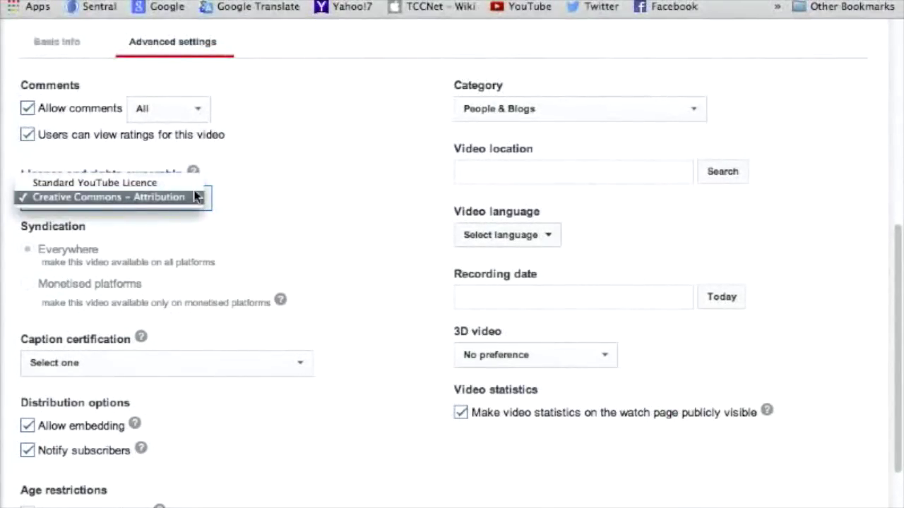
{"action": "left_click", "coordinate": [257, 212]}
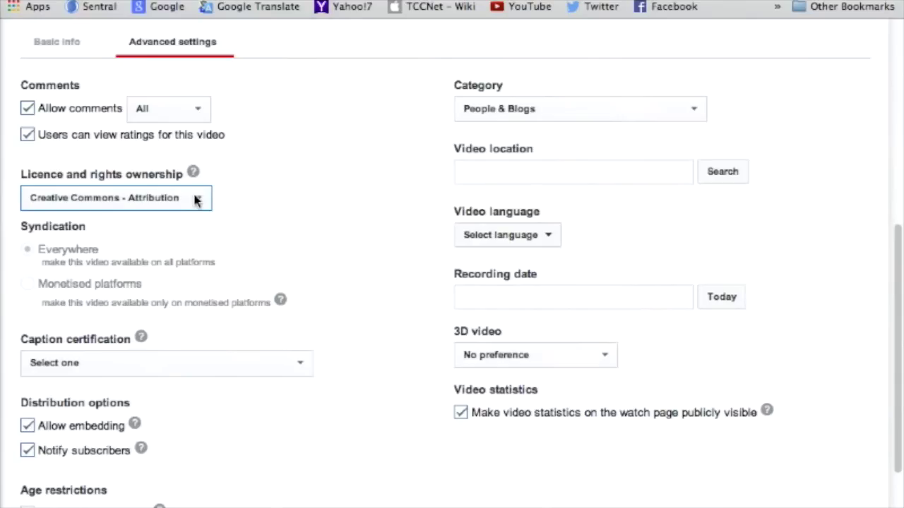
- Open the annotations editor for Science 01, leaving the settings page without saving its changes, and pause the video
{"action": "scroll", "coordinate": [300, 218], "scroll_direction": "up", "scroll_amount": 10}
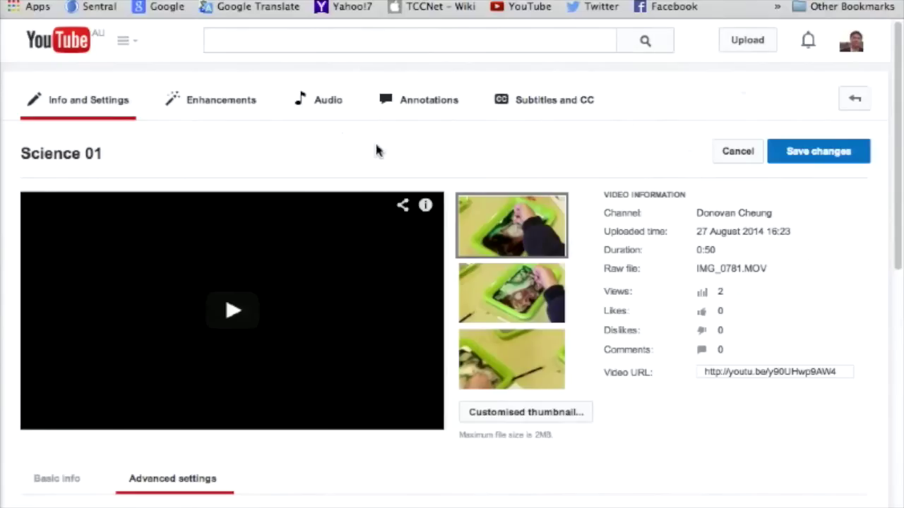
{"action": "left_click", "coordinate": [420, 111]}
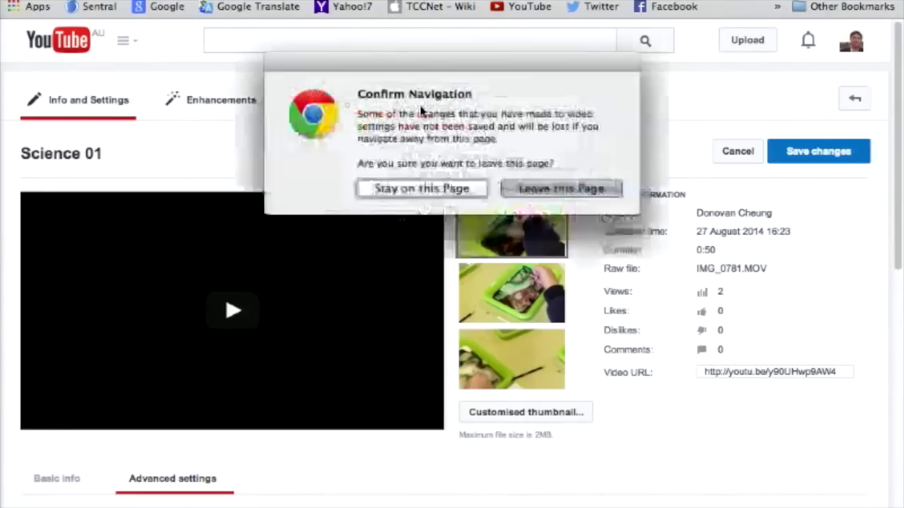
{"action": "left_click", "coordinate": [565, 189]}
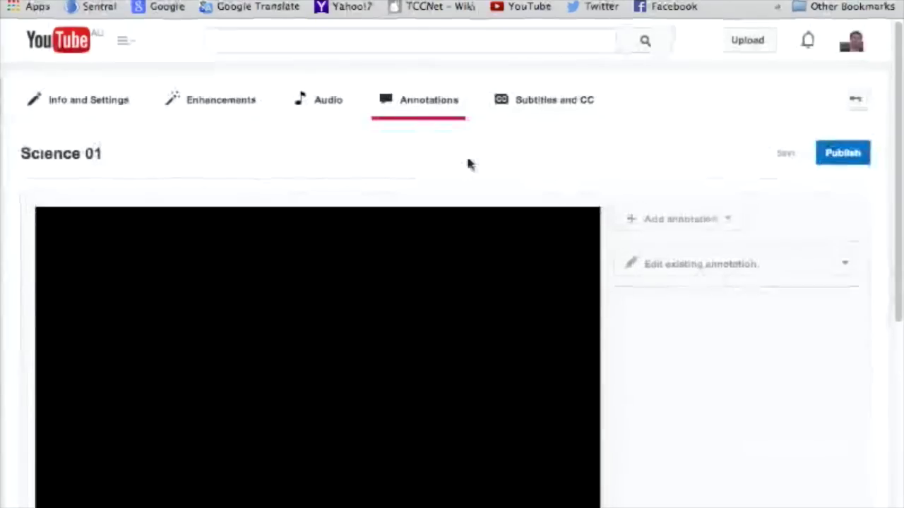
{"action": "scroll", "coordinate": [379, 236], "scroll_direction": "down", "scroll_amount": 2}
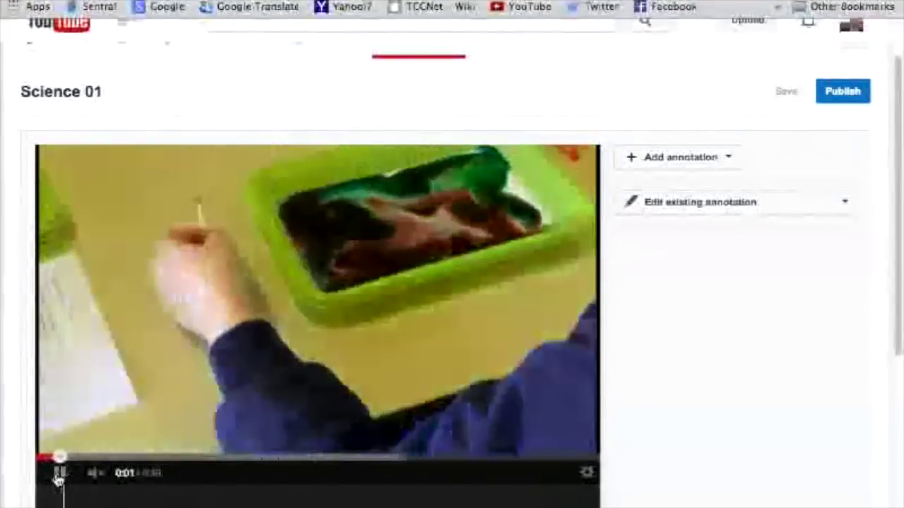
{"action": "left_click", "coordinate": [58, 475]}
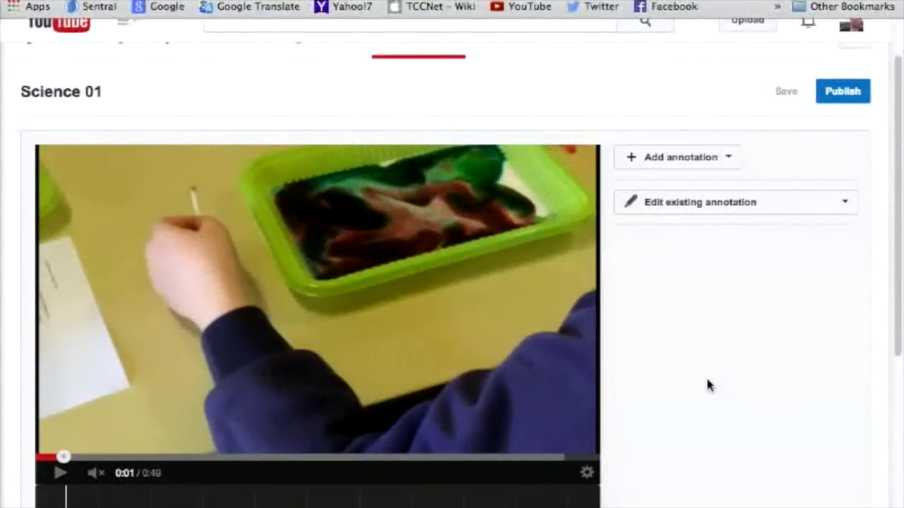
- Move the Science 01 playhead to about 0:26 and add a Note annotation there
{"action": "scroll", "coordinate": [708, 384], "scroll_direction": "down", "scroll_amount": 5}
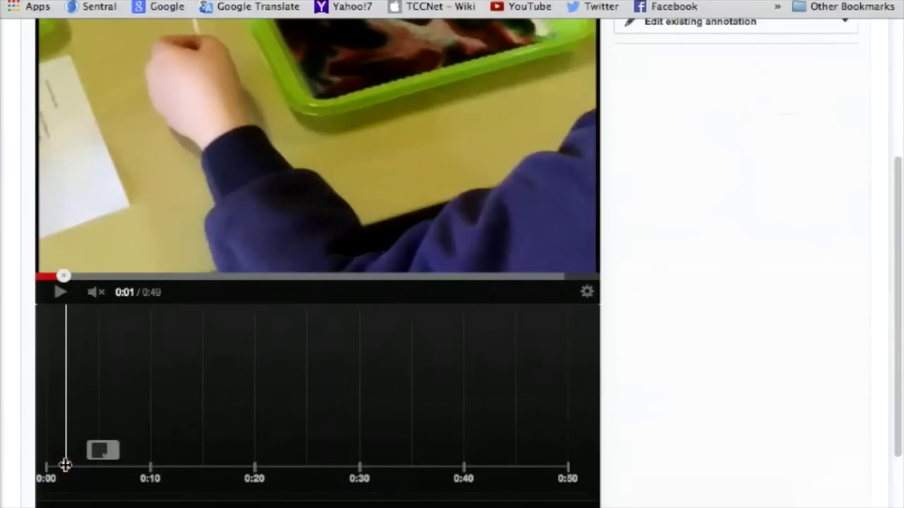
{"action": "left_click_drag", "start_coordinate": [65, 467], "coordinate": [283, 473]}
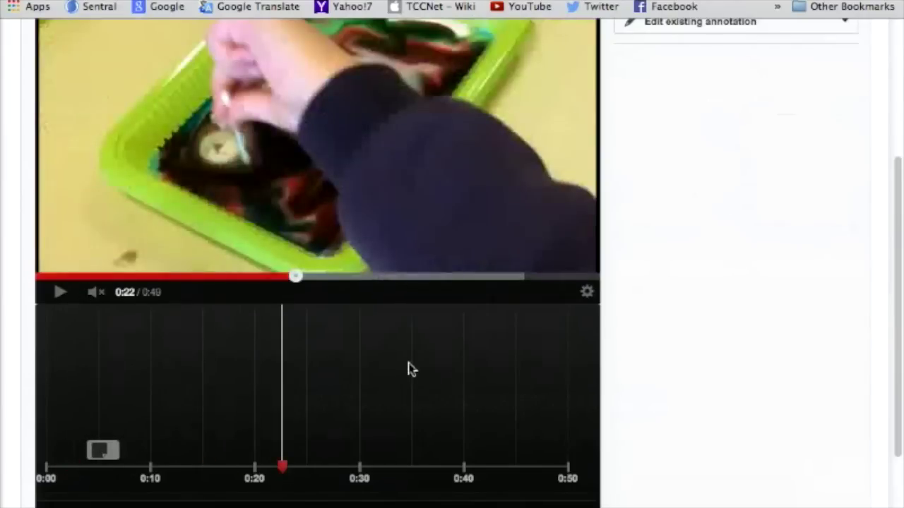
{"action": "scroll", "coordinate": [407, 369], "scroll_direction": "up", "scroll_amount": 3}
{"action": "left_click", "coordinate": [327, 494]}
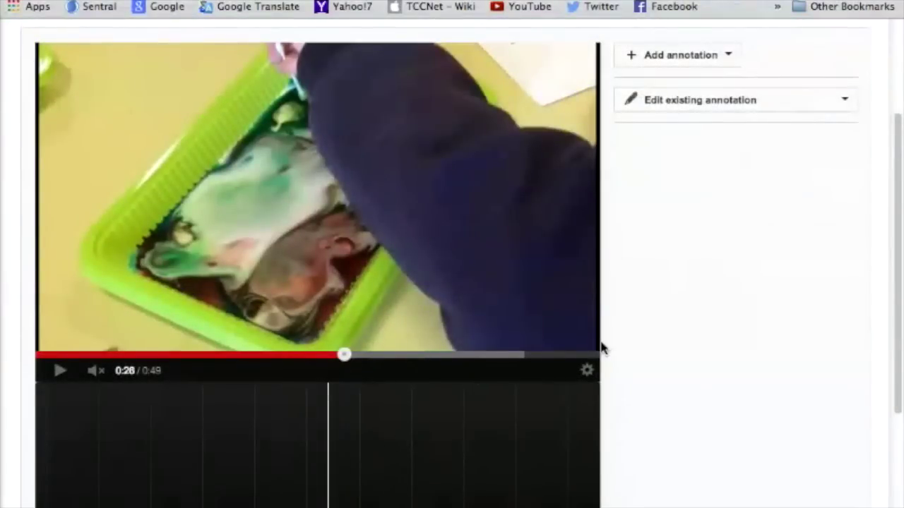
{"action": "scroll", "coordinate": [601, 348], "scroll_direction": "up", "scroll_amount": 3}
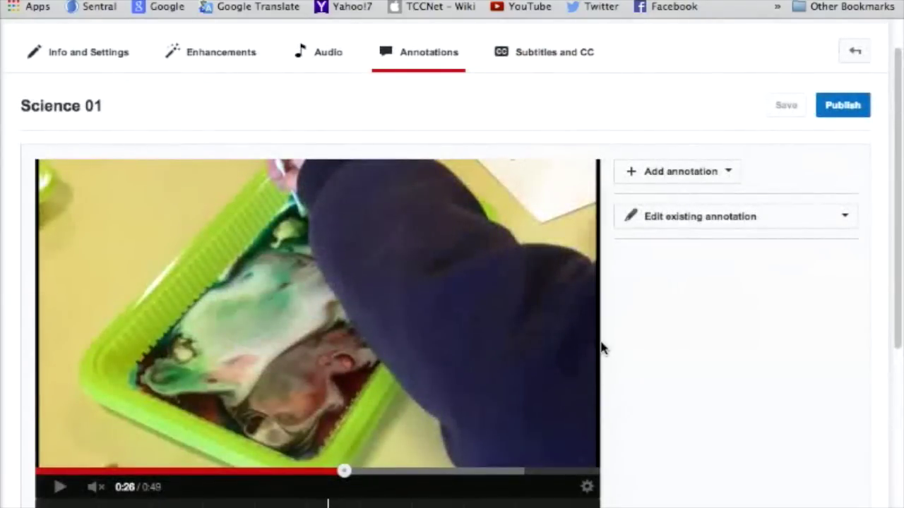
{"action": "left_click", "coordinate": [728, 173]}
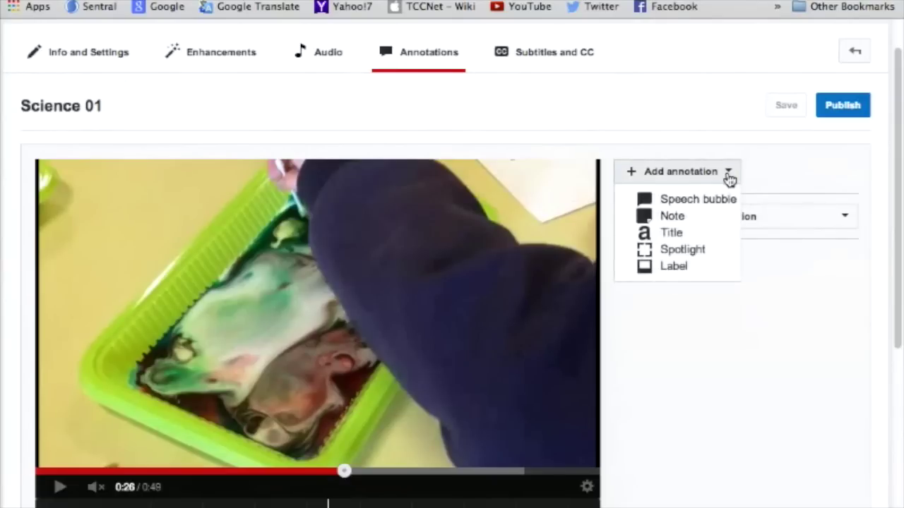
{"action": "left_click", "coordinate": [715, 219]}
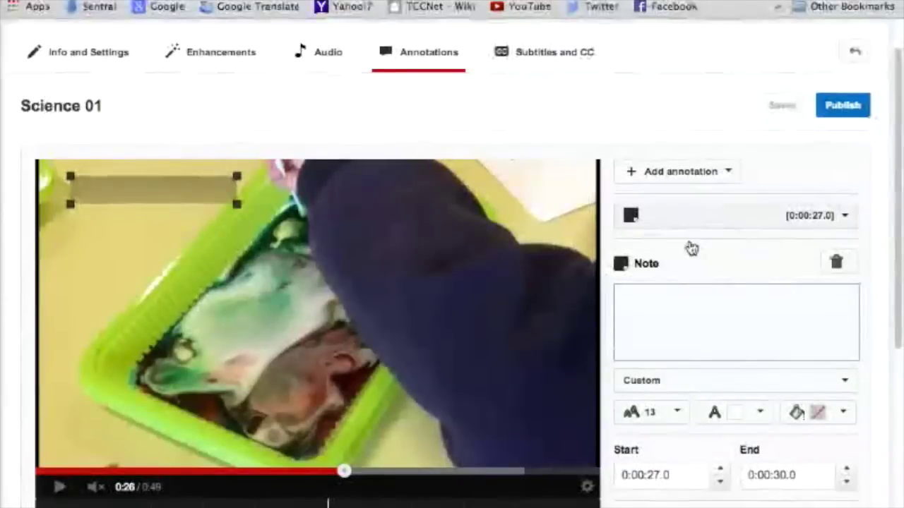
- Check the note's text colour choices and set its background colour to dark red
{"action": "left_click", "coordinate": [763, 417]}
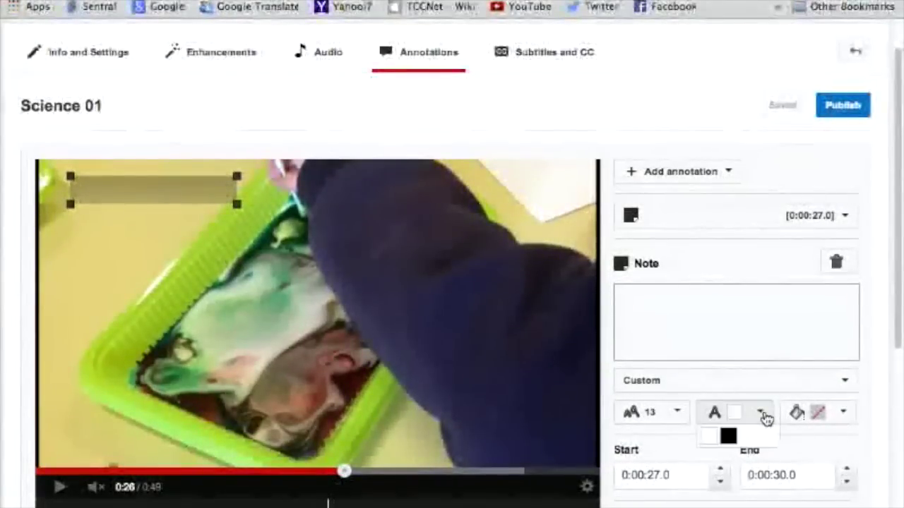
{"action": "left_click", "coordinate": [848, 416]}
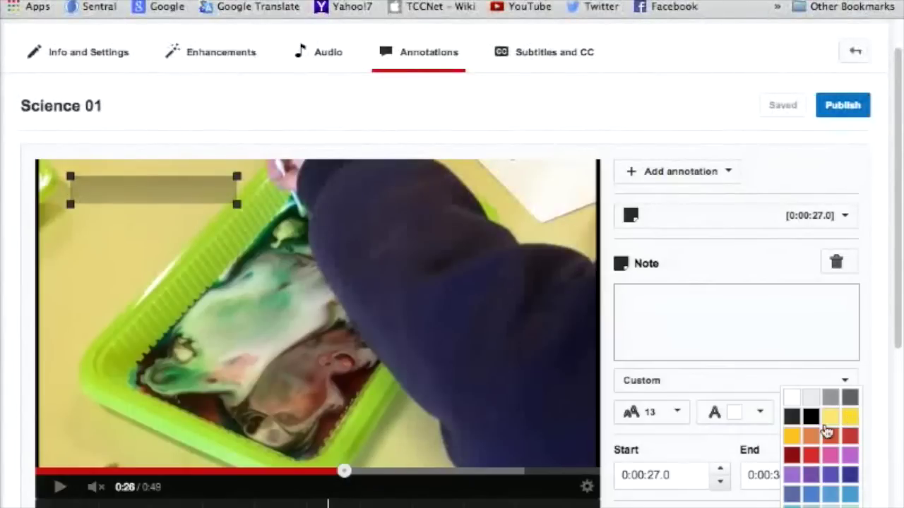
{"action": "left_click", "coordinate": [793, 455]}
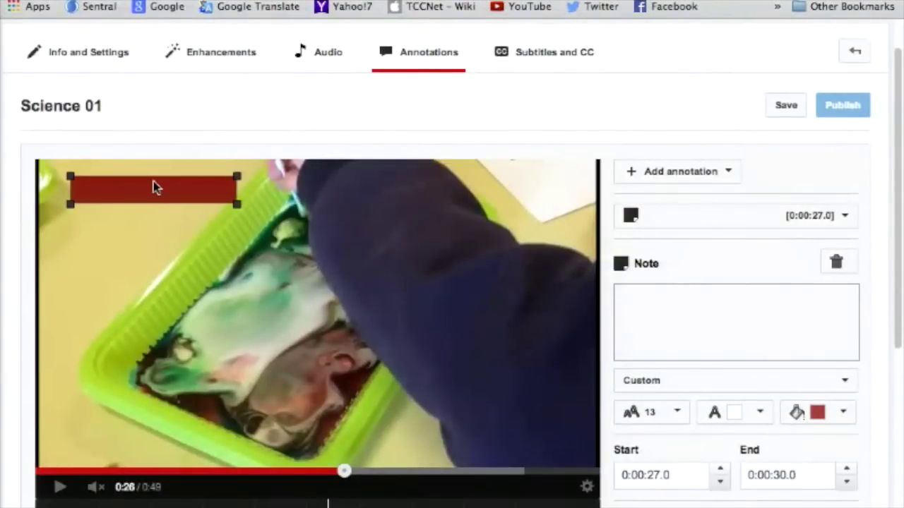
- Enable a link of the Video type on the note and review the options for the linked video
{"action": "scroll", "coordinate": [319, 289], "scroll_direction": "down", "scroll_amount": 2}
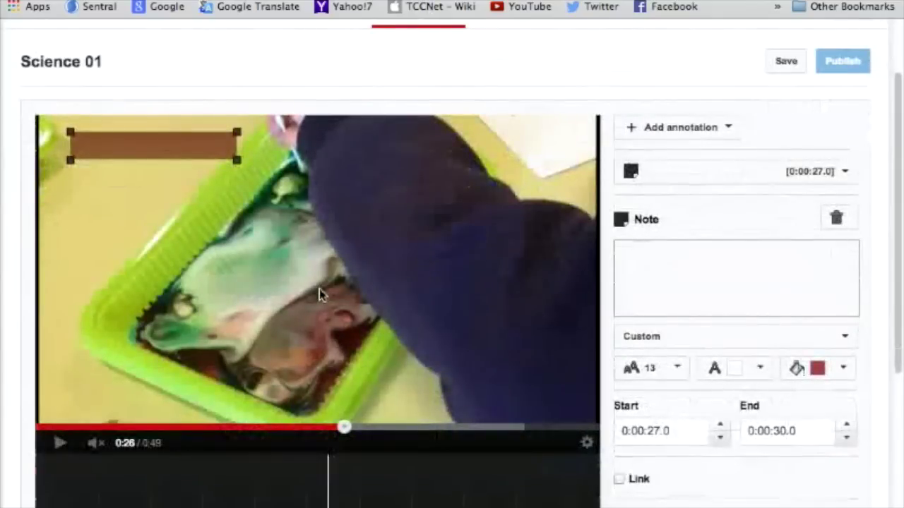
{"action": "left_click", "coordinate": [619, 480]}
{"action": "scroll", "coordinate": [675, 488], "scroll_direction": "down", "scroll_amount": 5}
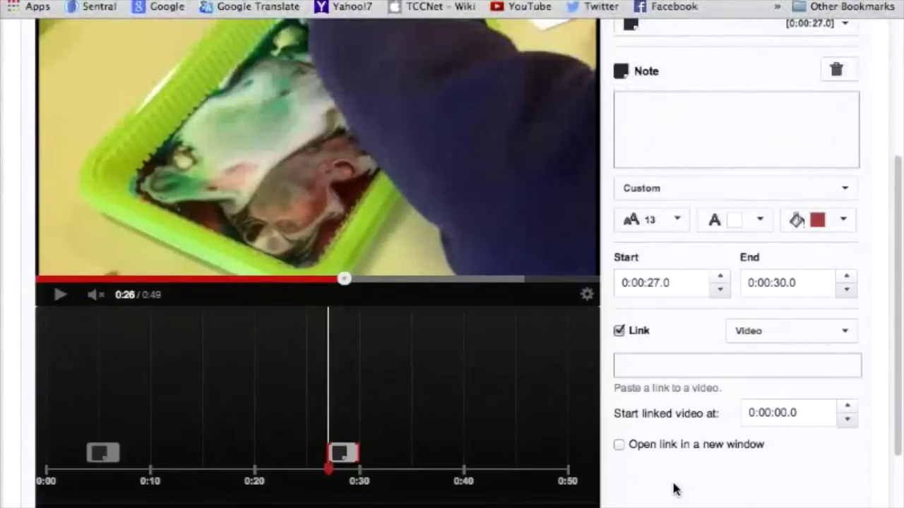
{"action": "scroll", "coordinate": [674, 488], "scroll_direction": "up", "scroll_amount": 3}
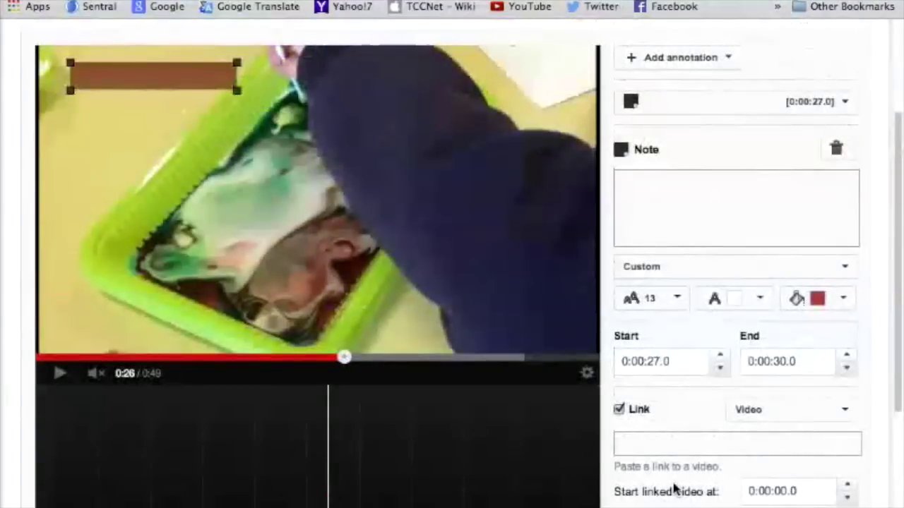
{"action": "scroll", "coordinate": [674, 488], "scroll_direction": "up", "scroll_amount": 3}
{"action": "scroll", "coordinate": [674, 489], "scroll_direction": "up", "scroll_amount": 2}
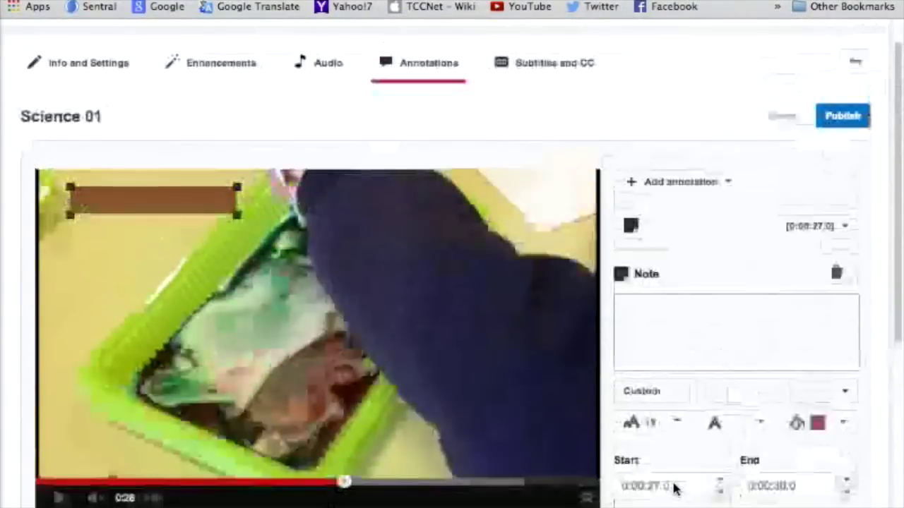
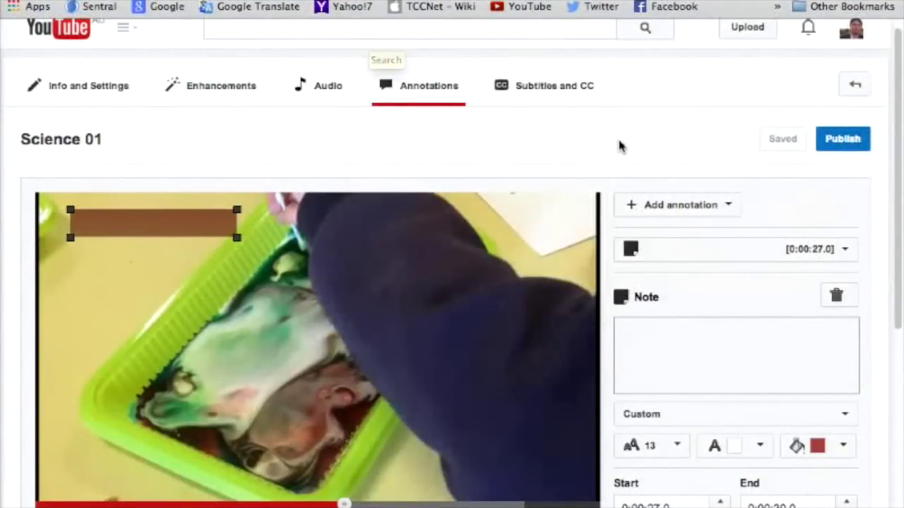
- Open the enhancements for Science 01 and pause the original-versus-preview comparison
{"action": "scroll", "coordinate": [619, 146], "scroll_direction": "up", "scroll_amount": 1}
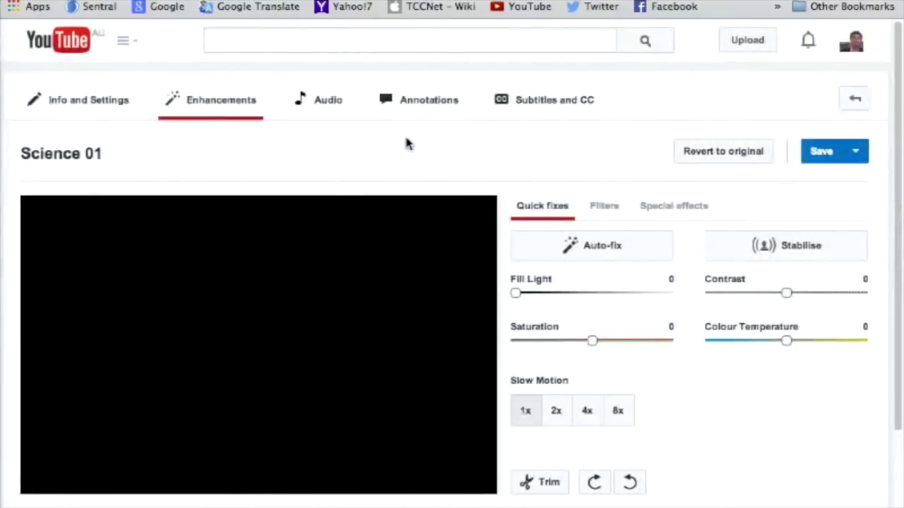
{"action": "scroll", "coordinate": [225, 310], "scroll_direction": "down", "scroll_amount": 1}
{"action": "left_click", "coordinate": [49, 387]}
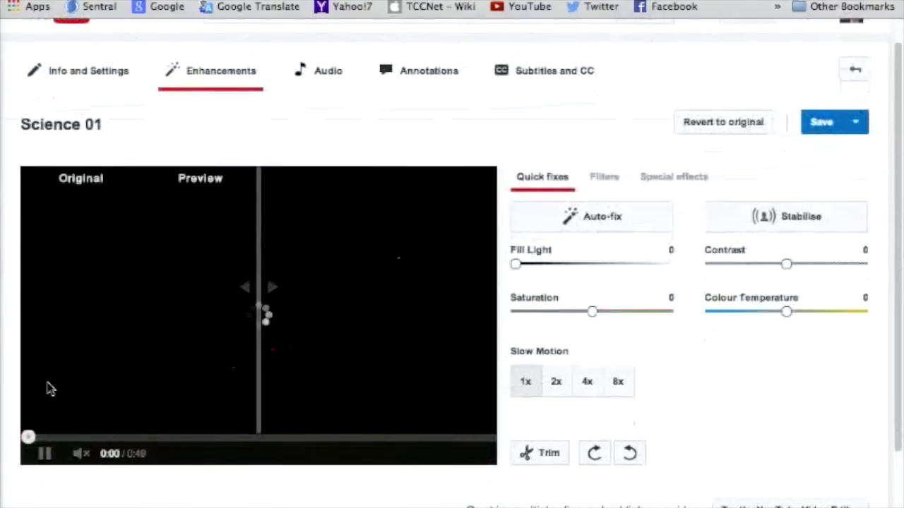
{"action": "left_click", "coordinate": [46, 456]}
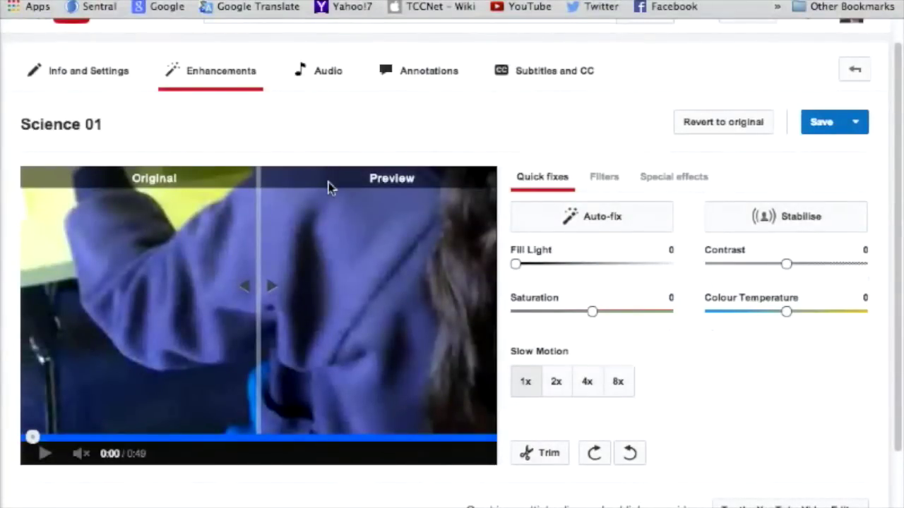
- Review the quick fixes, filters and special effects available for Science 01
{"action": "left_click", "coordinate": [585, 182]}
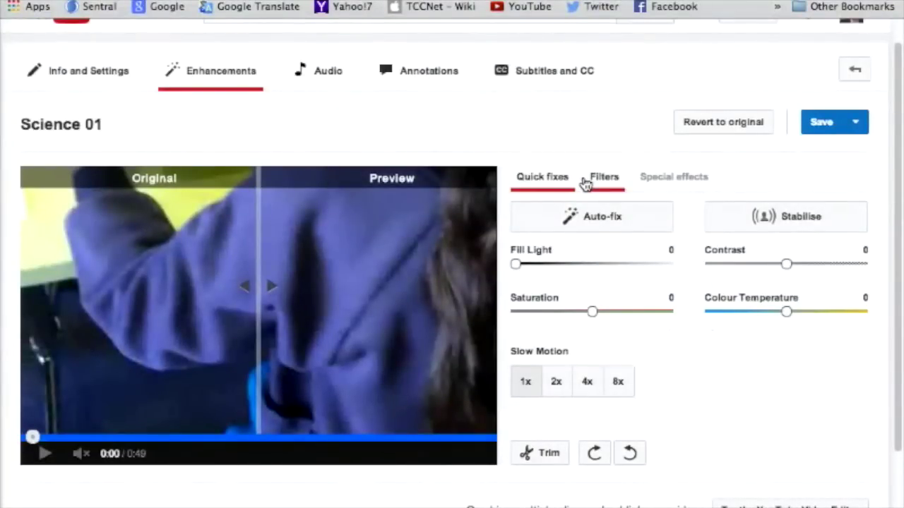
{"action": "scroll", "coordinate": [585, 182], "scroll_direction": "down", "scroll_amount": 2}
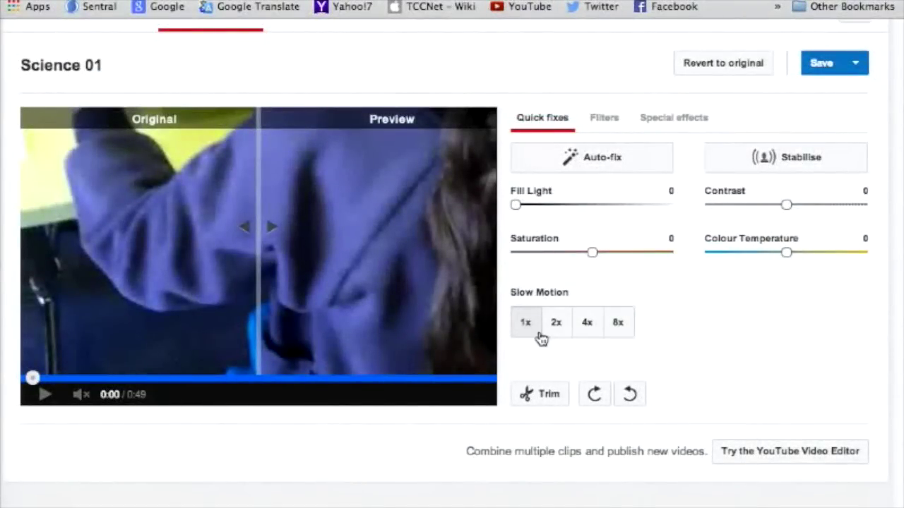
{"action": "left_click", "coordinate": [605, 127]}
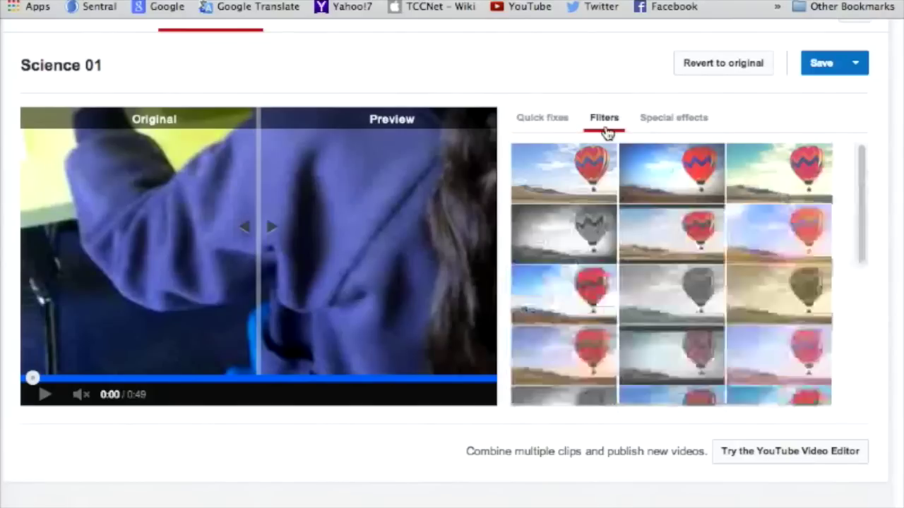
{"action": "left_click", "coordinate": [666, 127]}
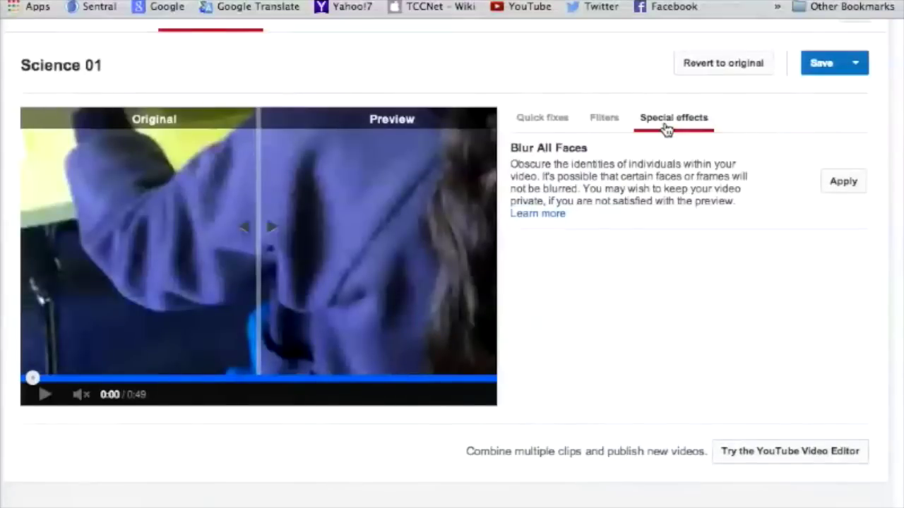
{"action": "left_click", "coordinate": [565, 118]}
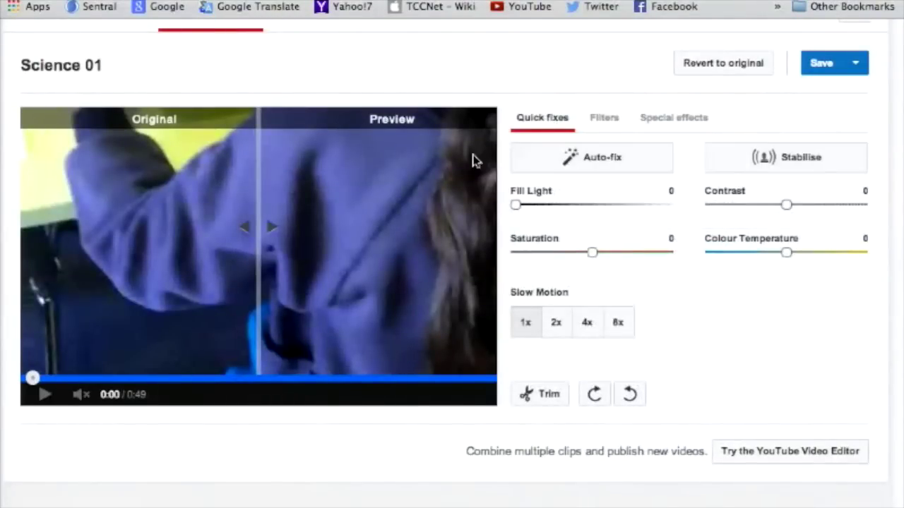
{"action": "scroll", "coordinate": [516, 174], "scroll_direction": "up", "scroll_amount": 3}
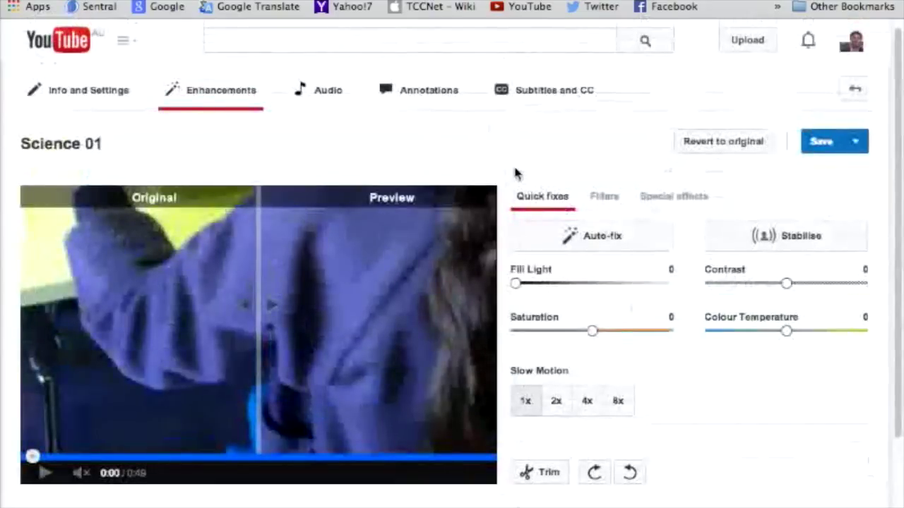
- Look briefly at the audio tracks offered for Science 01, return to its enhancements and pause the preview
{"action": "left_click", "coordinate": [328, 95]}
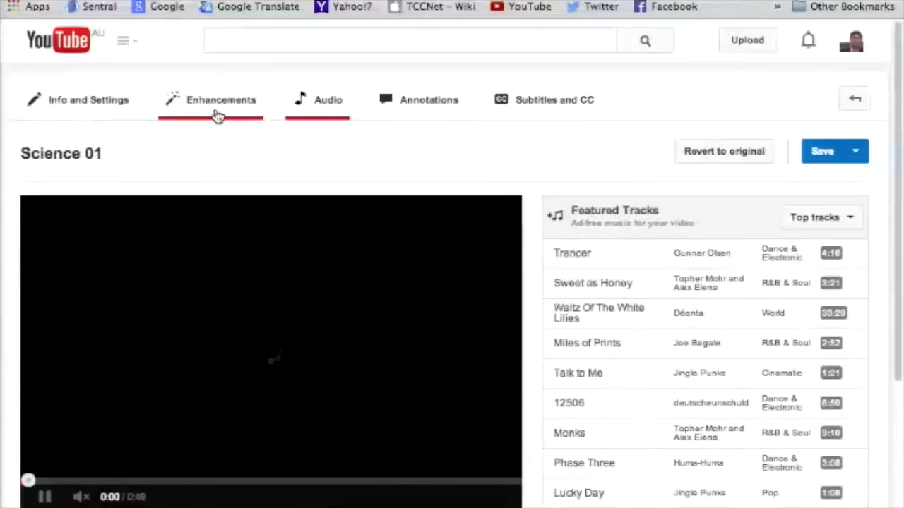
{"action": "left_click", "coordinate": [217, 115]}
{"action": "scroll", "coordinate": [631, 337], "scroll_direction": "down", "scroll_amount": 5}
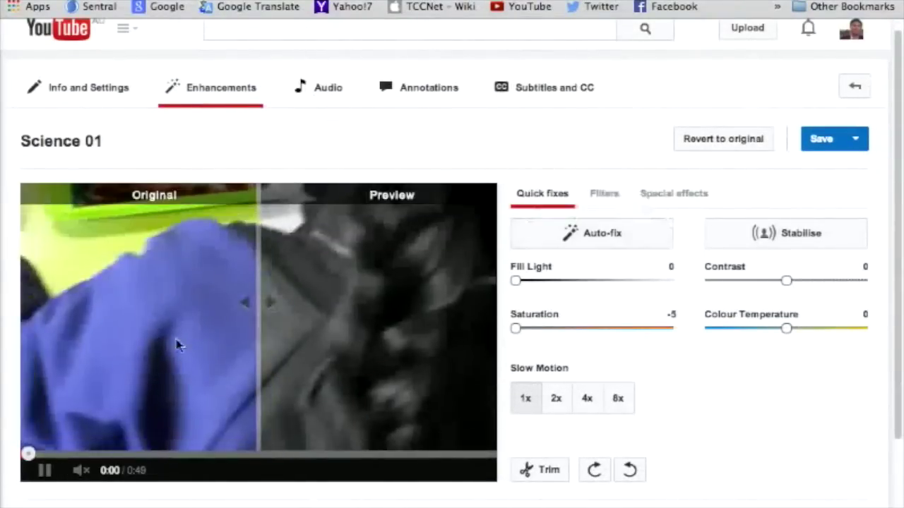
{"action": "left_click", "coordinate": [43, 471]}
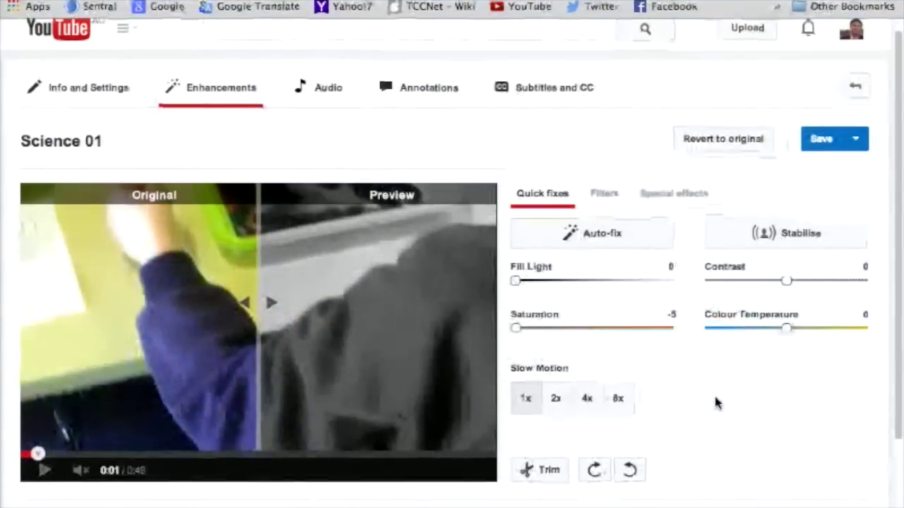
- Examine the Blur All Faces special effect and open the featured audio tracks for Science 01
{"action": "scroll", "coordinate": [715, 402], "scroll_direction": "down", "scroll_amount": 1}
{"action": "left_click", "coordinate": [670, 180]}
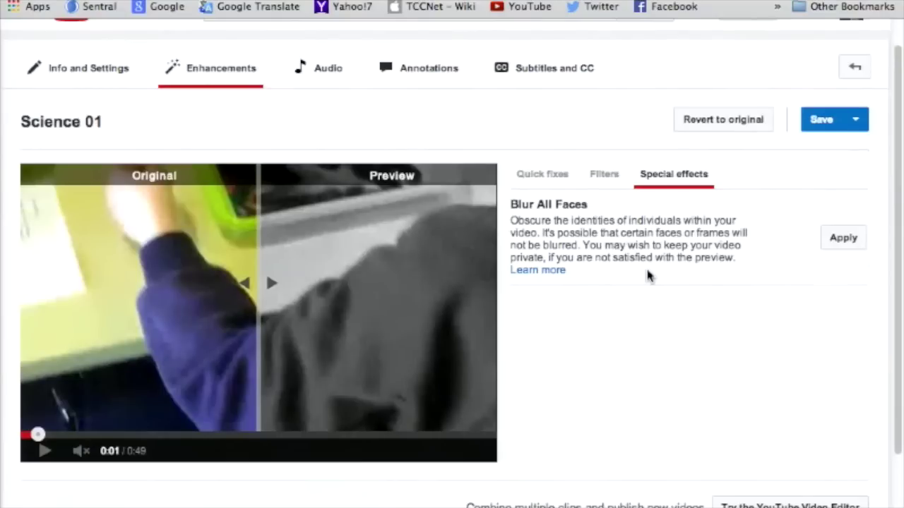
{"action": "scroll", "coordinate": [648, 274], "scroll_direction": "up", "scroll_amount": 1}
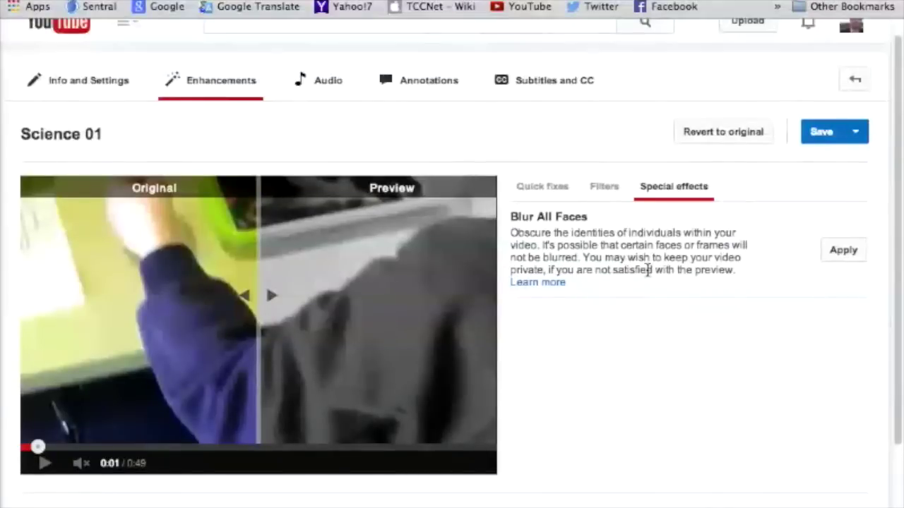
{"action": "scroll", "coordinate": [647, 236], "scroll_direction": "up", "scroll_amount": 2}
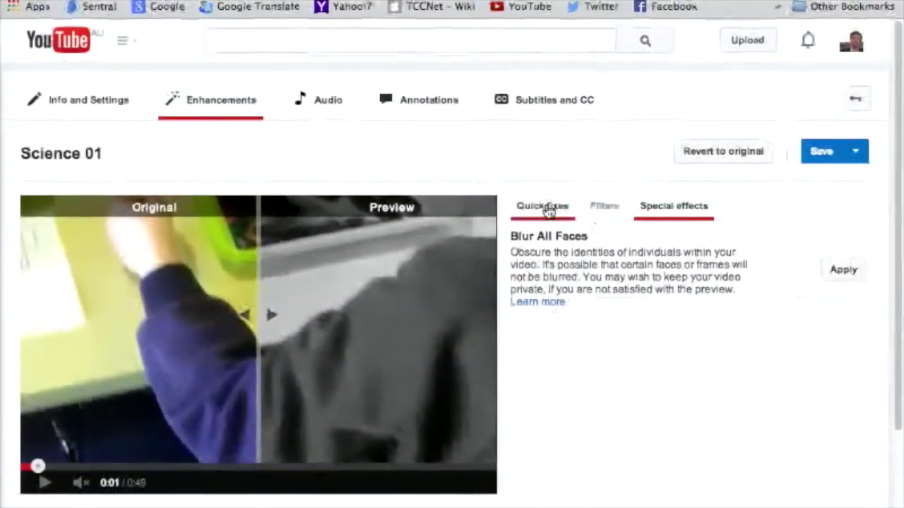
{"action": "left_click", "coordinate": [335, 109]}
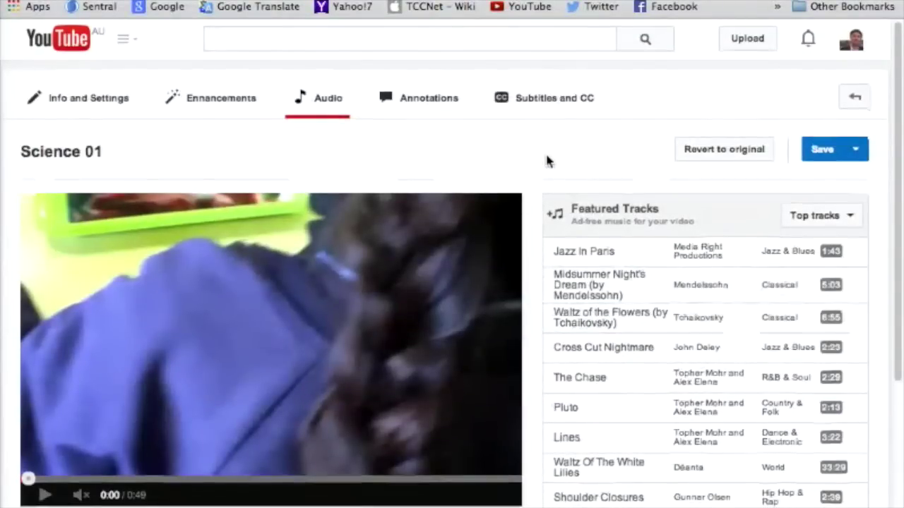
- Open the subtitles and closed captions page for Science 01 and look at its video language setting
{"action": "scroll", "coordinate": [546, 161], "scroll_direction": "down", "scroll_amount": 2}
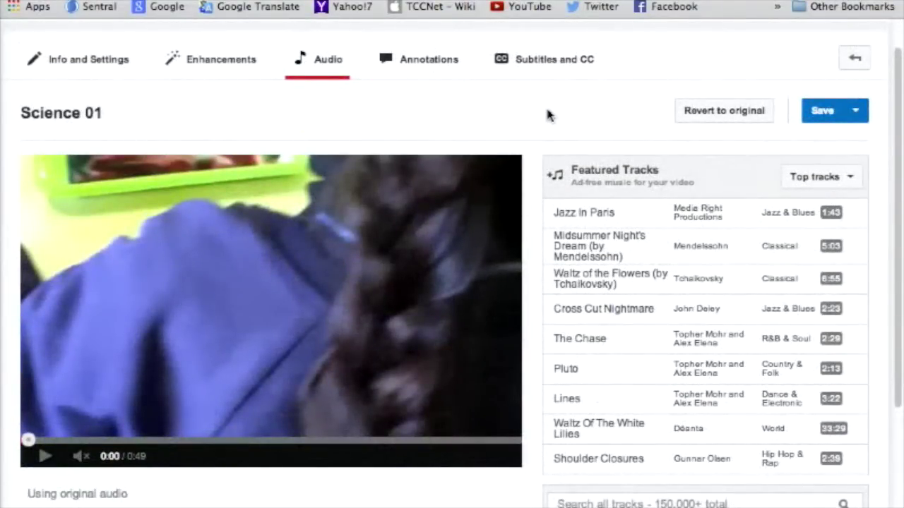
{"action": "left_click", "coordinate": [557, 64]}
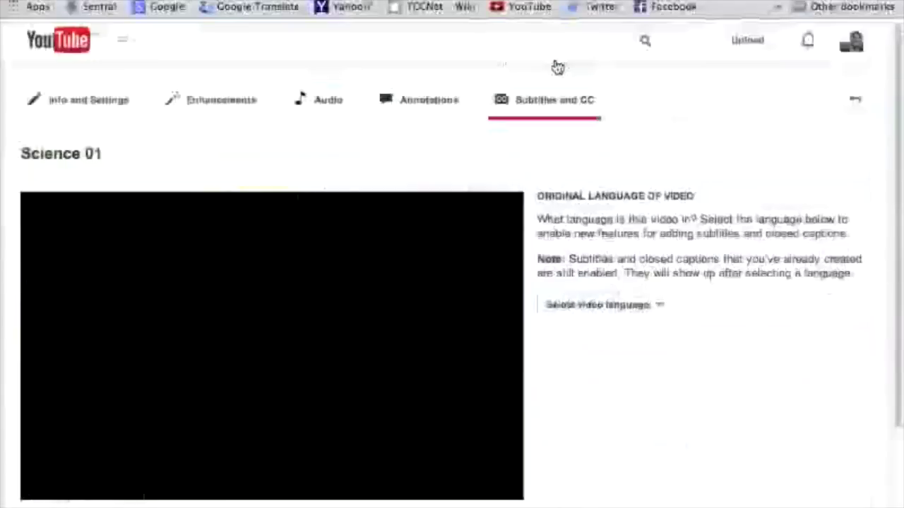
{"action": "scroll", "coordinate": [339, 305], "scroll_direction": "down", "scroll_amount": 1}
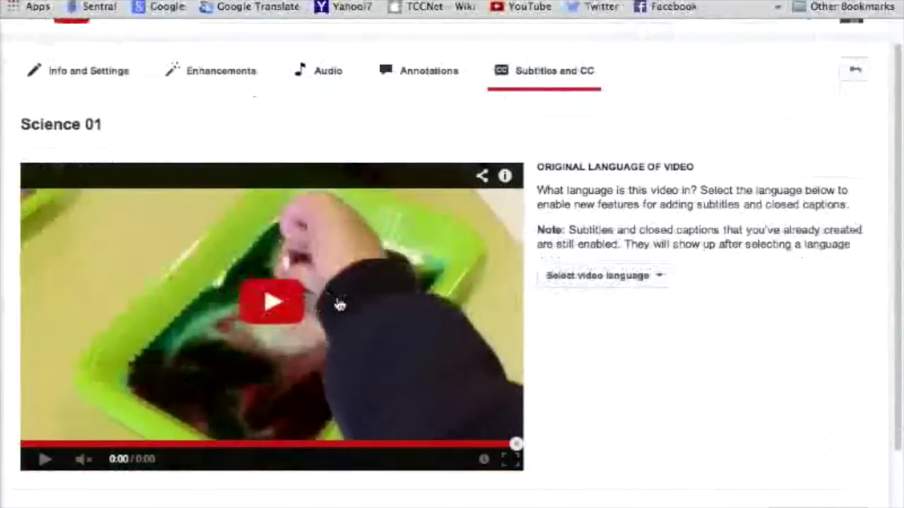
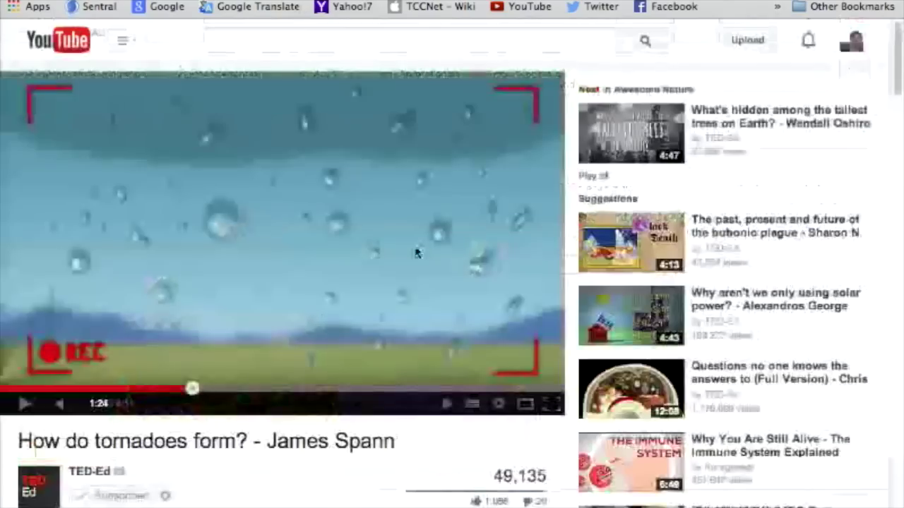
- Expand and examine the full description of the TED-Ed video "How do tornadoes form?"
{"action": "scroll", "coordinate": [417, 252], "scroll_direction": "down", "scroll_amount": 3}
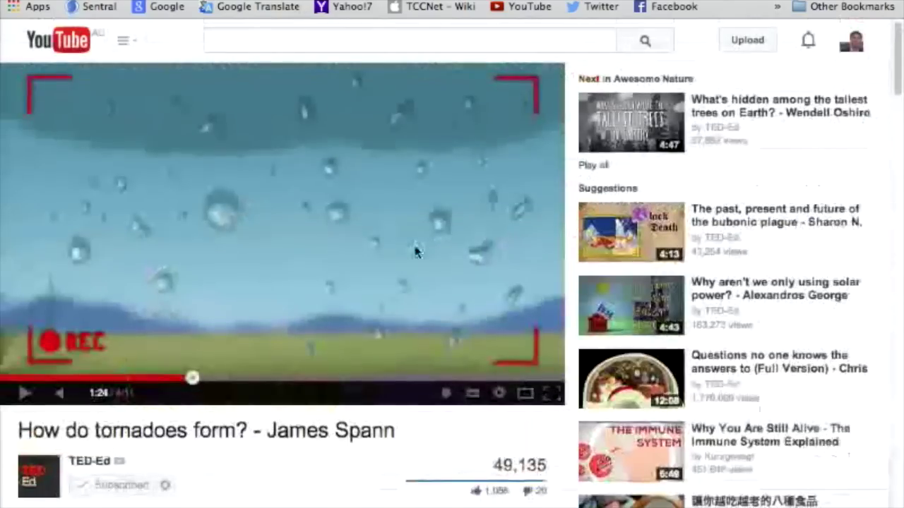
{"action": "scroll", "coordinate": [229, 487], "scroll_direction": "down", "scroll_amount": 1}
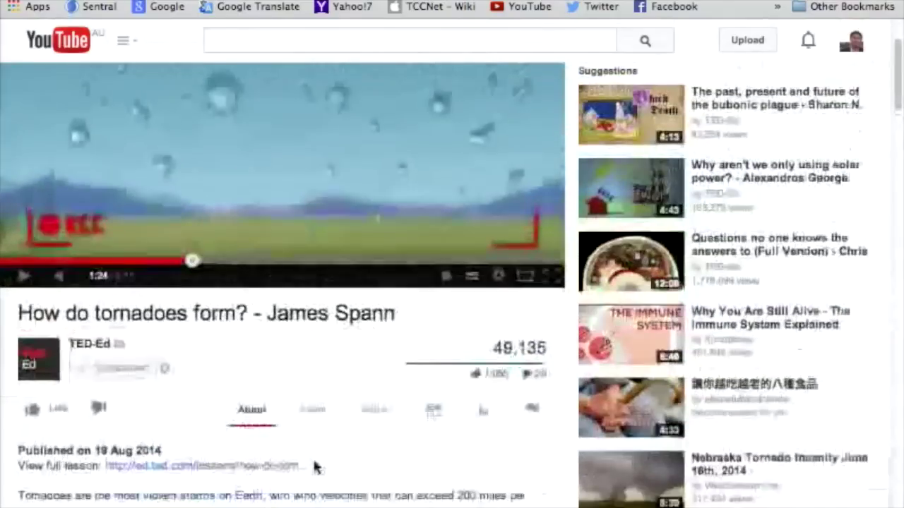
{"action": "scroll", "coordinate": [315, 466], "scroll_direction": "down", "scroll_amount": 2}
{"action": "left_click", "coordinate": [294, 460]}
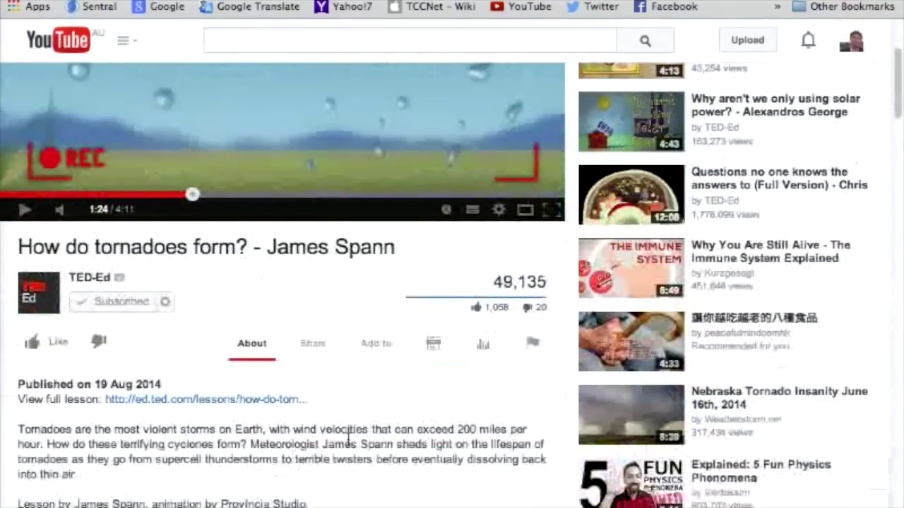
{"action": "scroll", "coordinate": [348, 445], "scroll_direction": "down", "scroll_amount": 1}
{"action": "scroll", "coordinate": [348, 445], "scroll_direction": "down", "scroll_amount": 1}
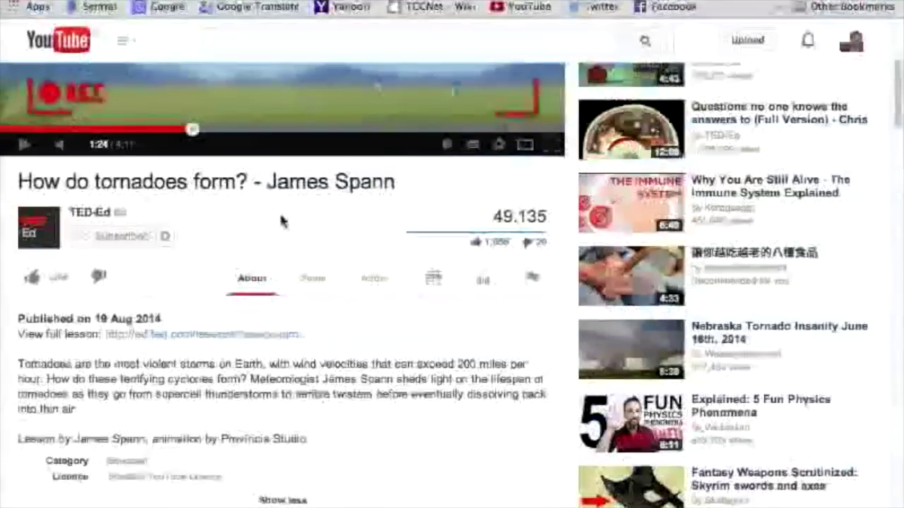
{"action": "scroll", "coordinate": [308, 224], "scroll_direction": "up", "scroll_amount": 2}
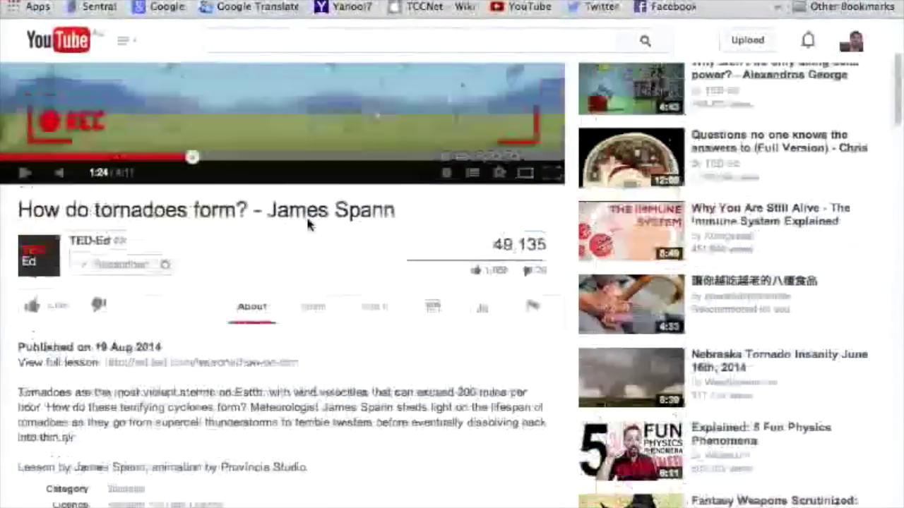
{"action": "scroll", "coordinate": [311, 224], "scroll_direction": "down", "scroll_amount": 4}
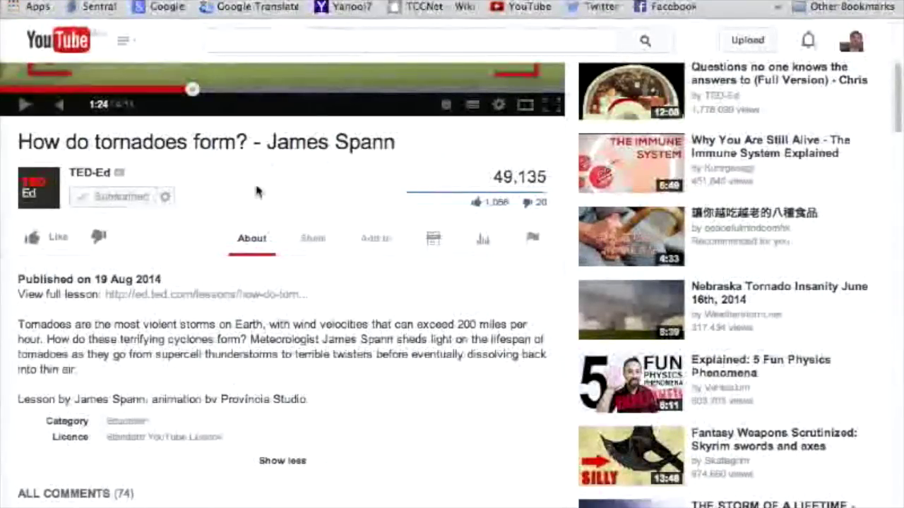
{"action": "scroll", "coordinate": [256, 190], "scroll_direction": "down", "scroll_amount": 1}
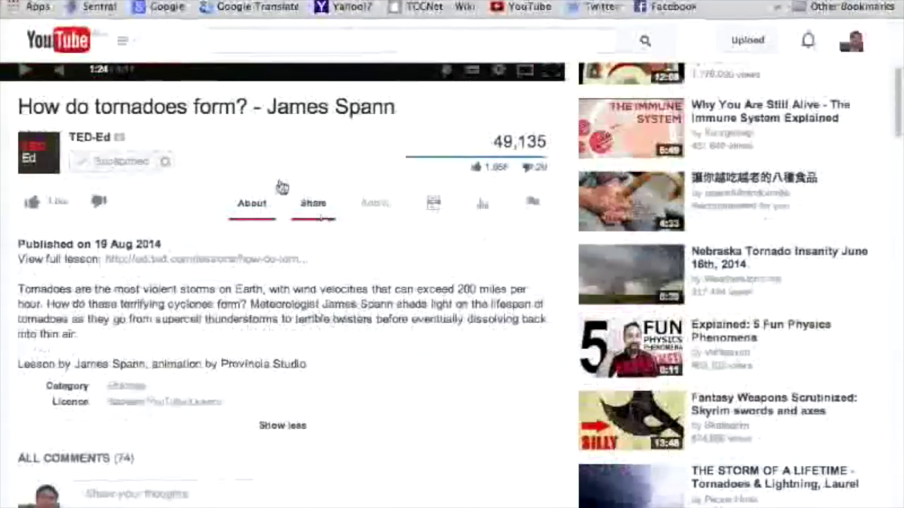
- View the sharing options and the add-to-playlist options for the "How do tornadoes form?" video
{"action": "left_click", "coordinate": [314, 205]}
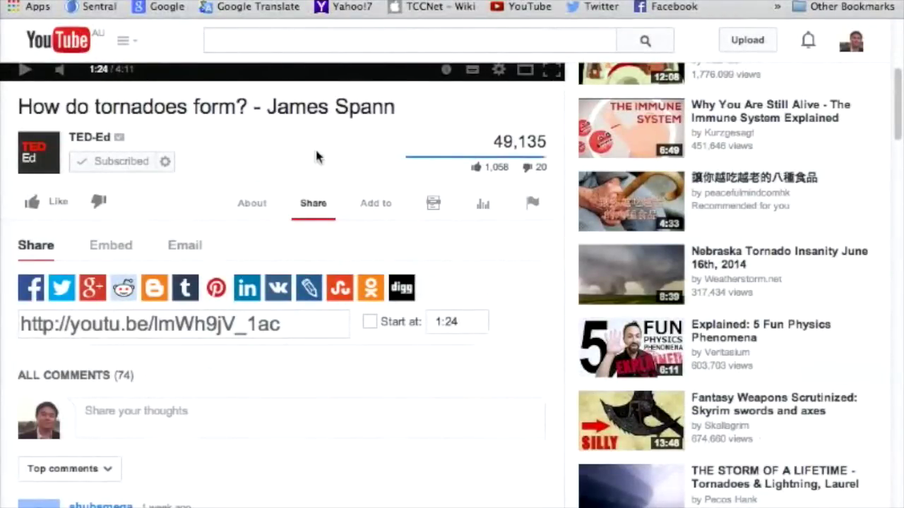
{"action": "scroll", "coordinate": [317, 155], "scroll_direction": "up", "scroll_amount": 1}
{"action": "left_click", "coordinate": [372, 226]}
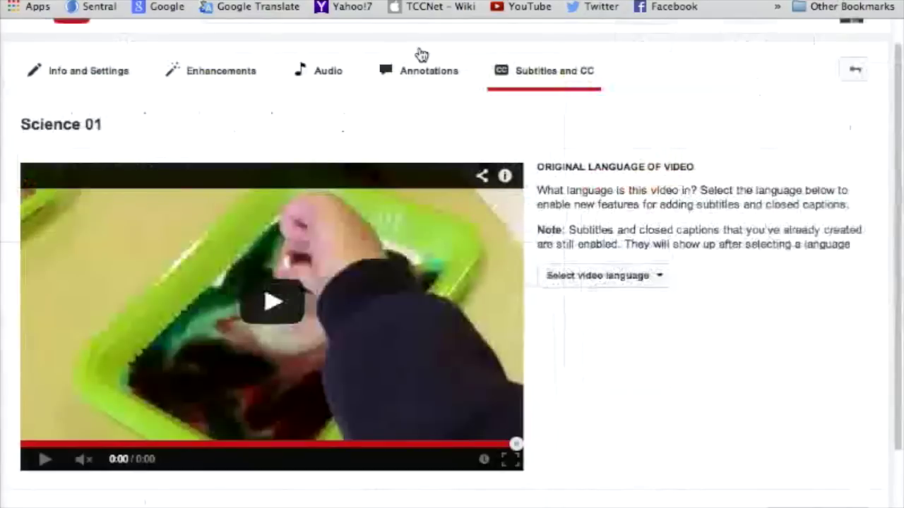
- Go from the Science 01 subtitles page to the YouTube home page and open the playlists of the own channel
{"action": "scroll", "coordinate": [221, 106], "scroll_direction": "up", "scroll_amount": 1}
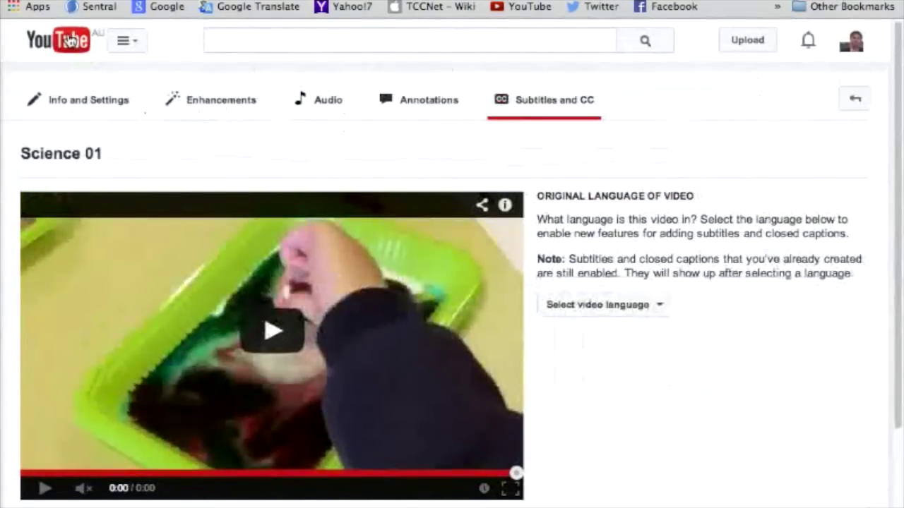
{"action": "left_click", "coordinate": [70, 41]}
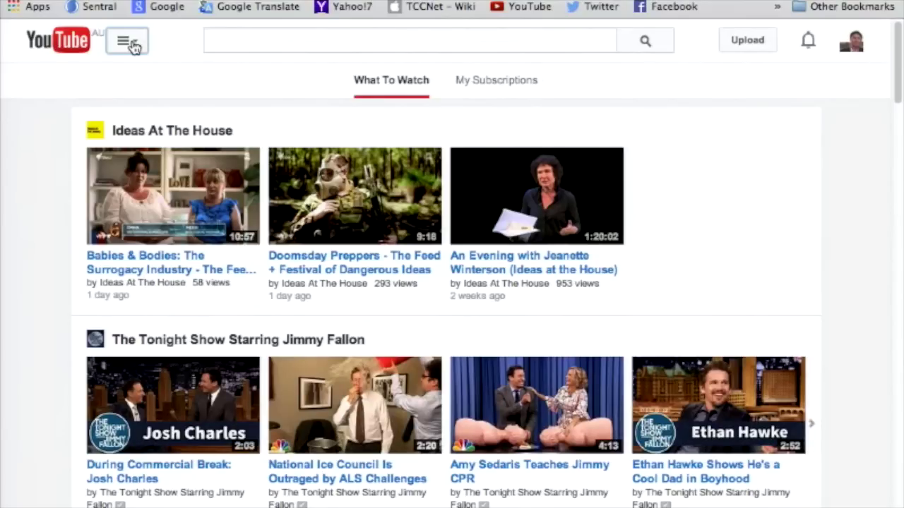
{"action": "left_click", "coordinate": [132, 45]}
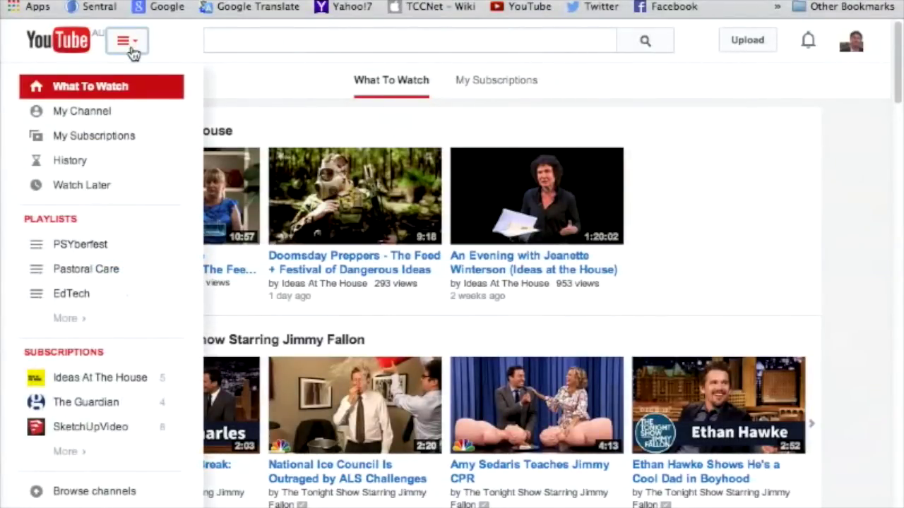
{"action": "left_click", "coordinate": [111, 113]}
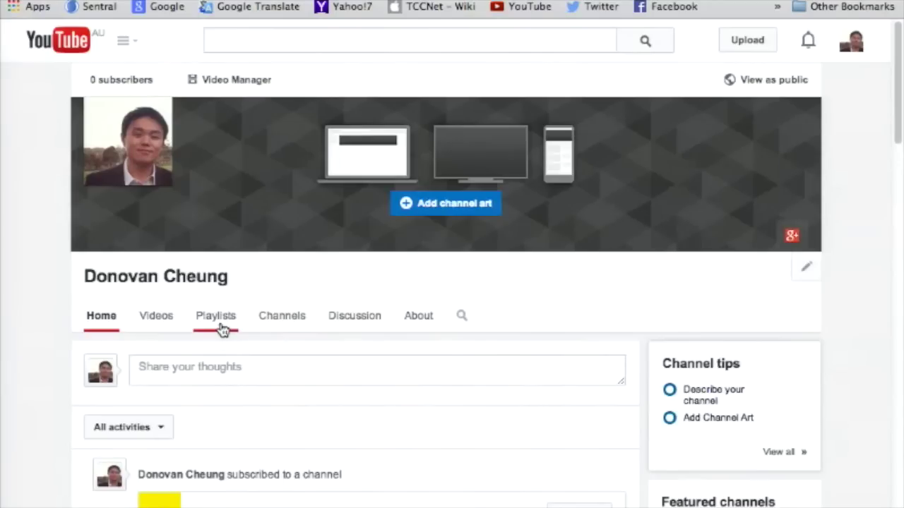
{"action": "left_click", "coordinate": [221, 329]}
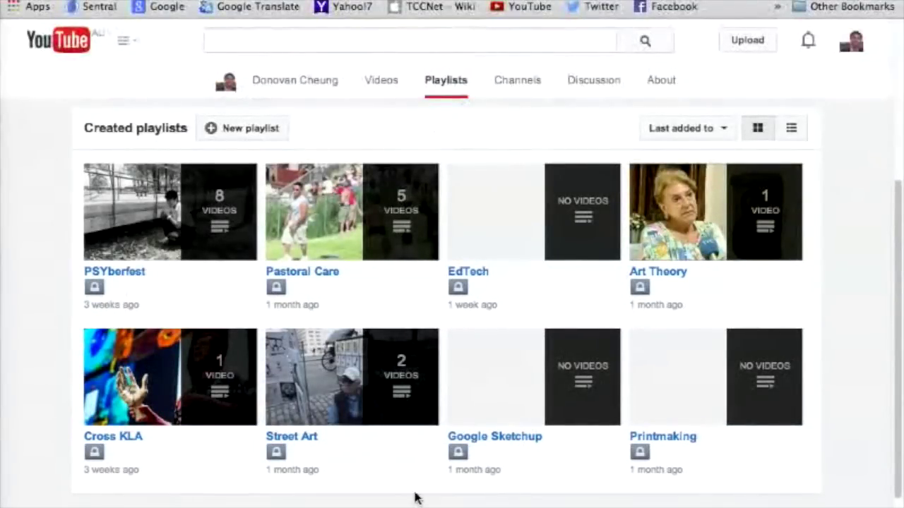
- Create a new public playlist titled CloudShare
{"action": "left_click", "coordinate": [233, 134]}
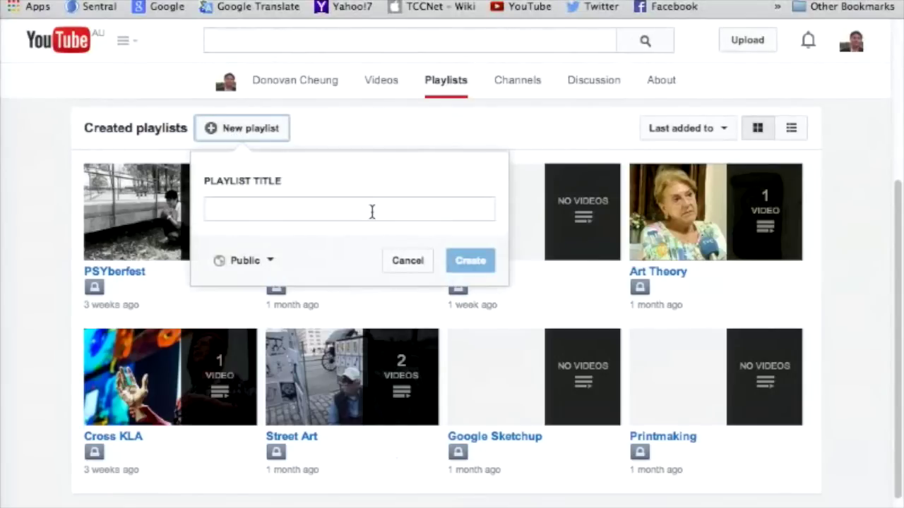
{"action": "left_click", "coordinate": [400, 203]}
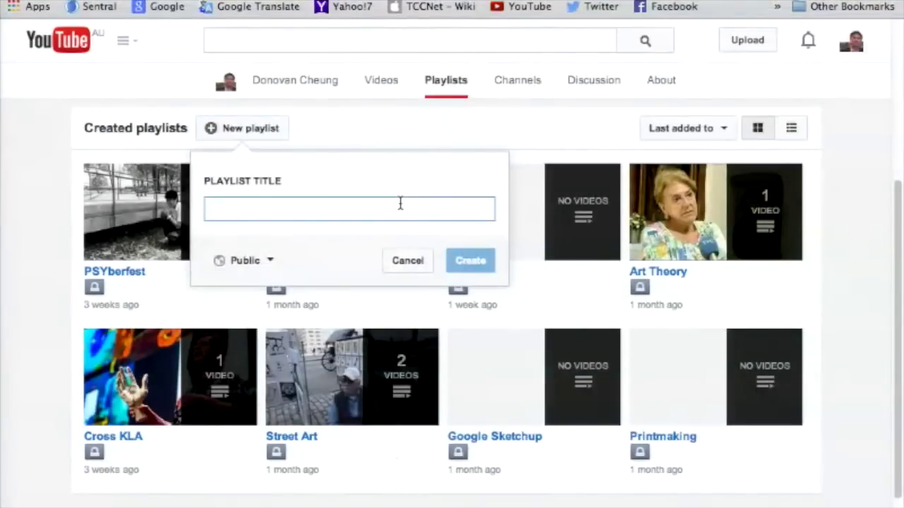
{"action": "type", "text": "CloudShare"}
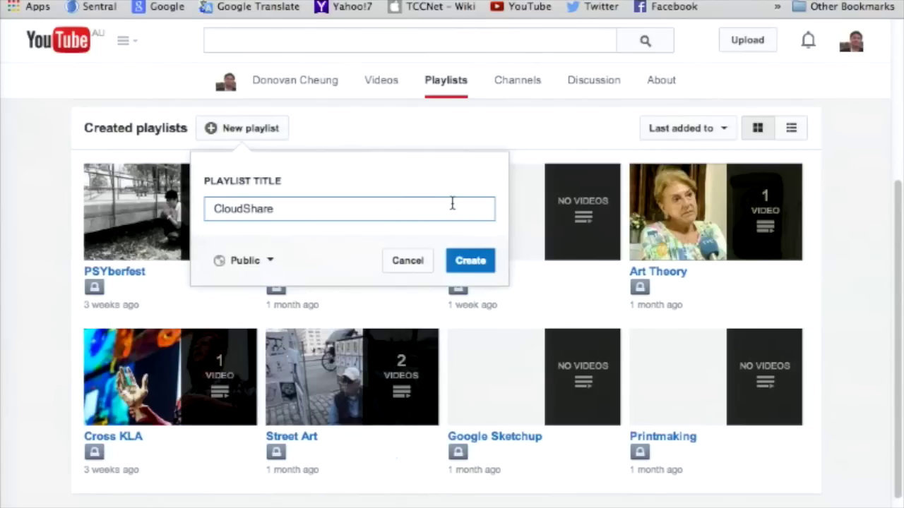
{"action": "left_click", "coordinate": [469, 260]}
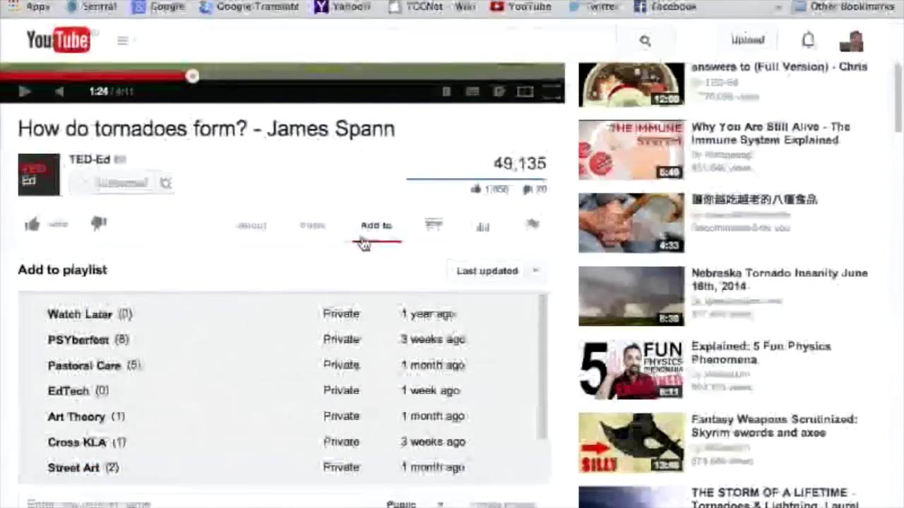
- Display the embed code for the "How do tornadoes form?" video and go to the start of the code
{"action": "left_click", "coordinate": [311, 234]}
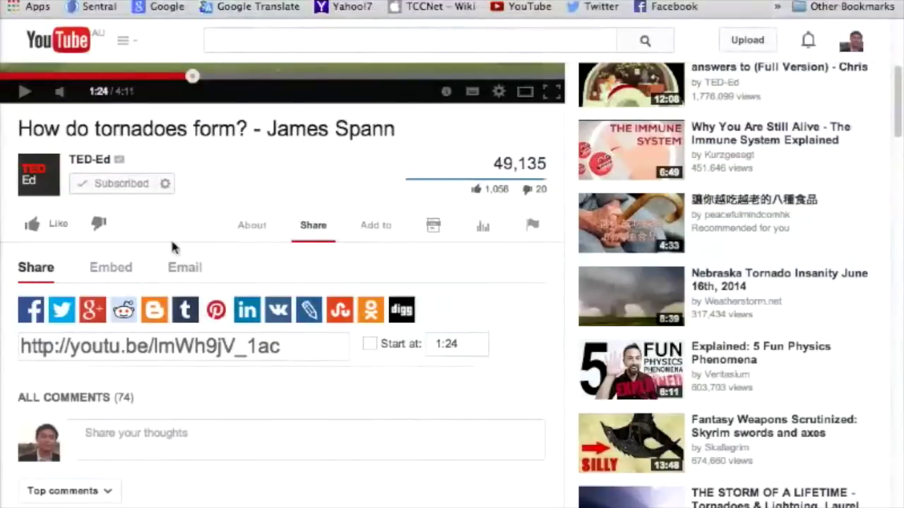
{"action": "left_click", "coordinate": [124, 271]}
{"action": "left_click", "coordinate": [246, 308]}
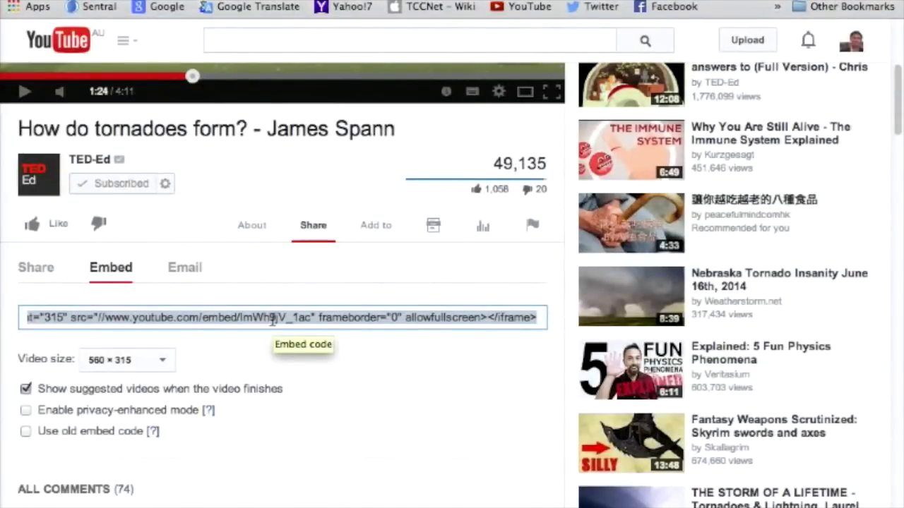
{"action": "left_click", "coordinate": [273, 321]}
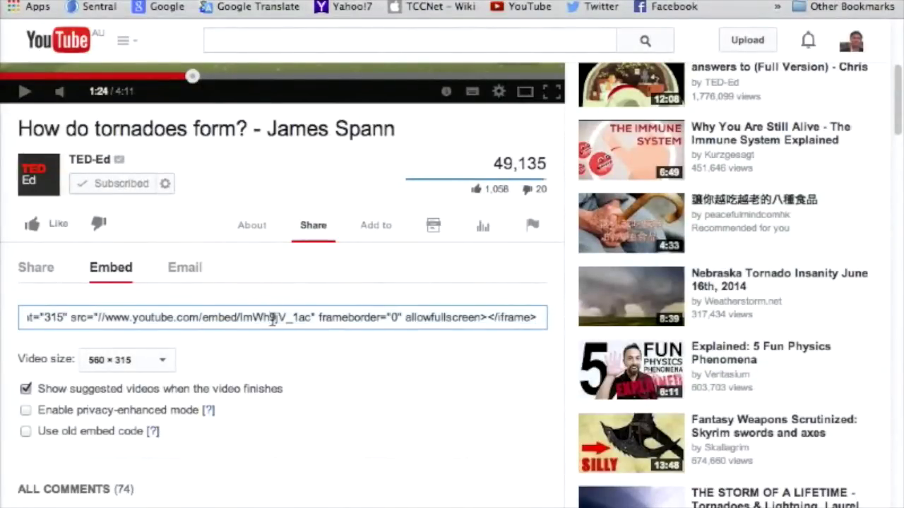
{"action": "key", "text": "super+Left"}
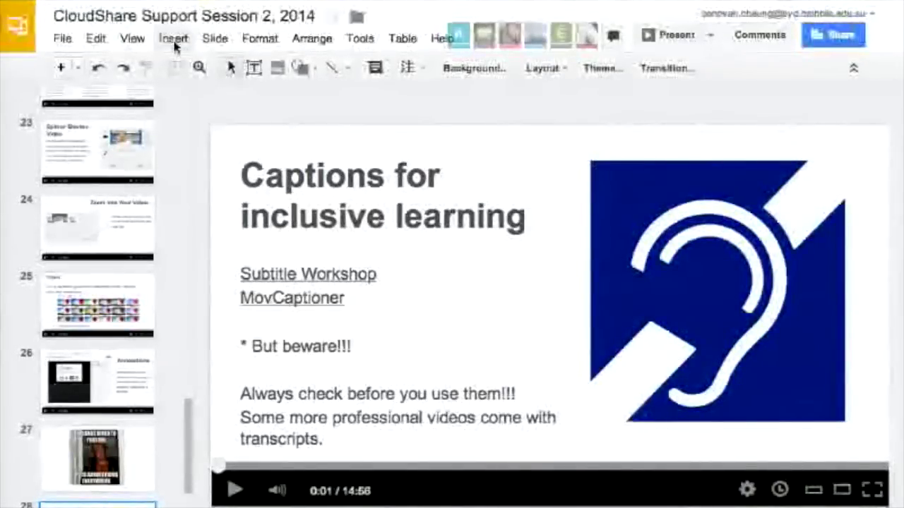
- In the Google Slides presentation, search YouTube for "how to tie a tie" in the video insertion dialog, browse the videos and cancel
{"action": "left_click", "coordinate": [173, 39]}
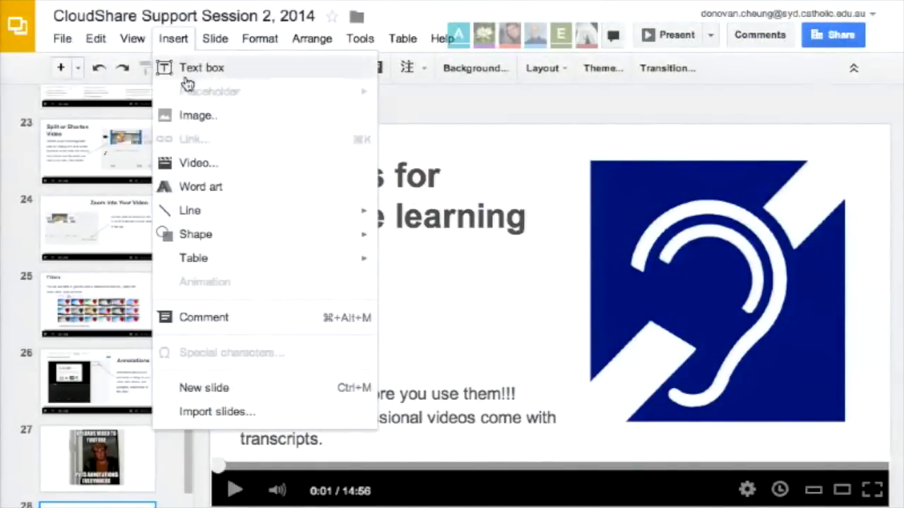
{"action": "left_click", "coordinate": [245, 170]}
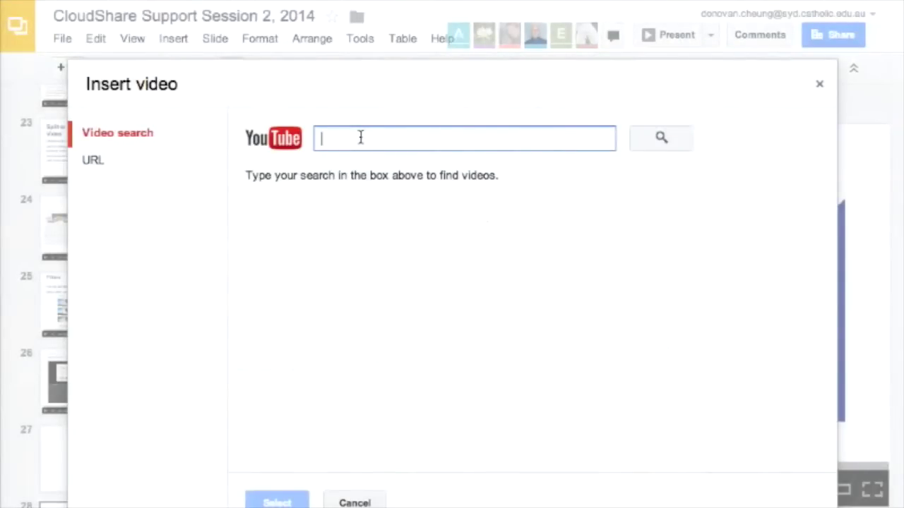
{"action": "type", "text": "how to tie tie"}
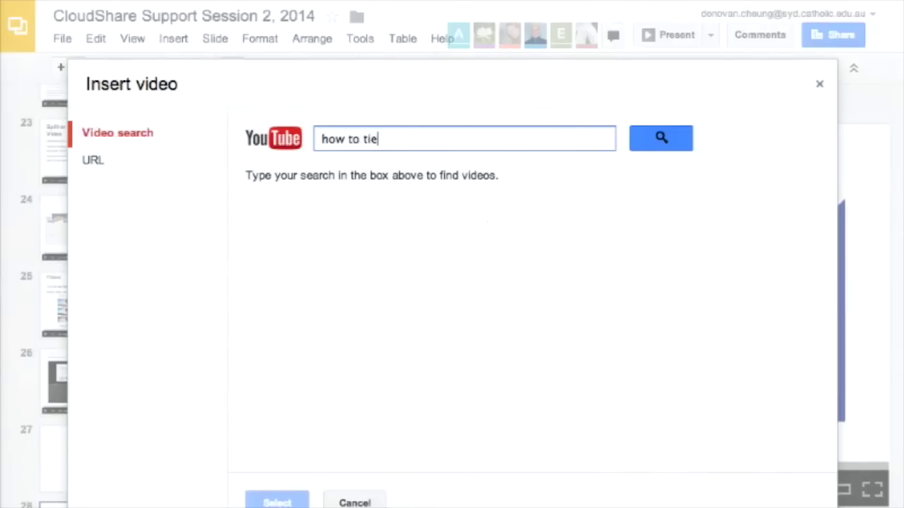
{"action": "left_click", "coordinate": [382, 140]}
{"action": "type", "text": "a"}
{"action": "key", "text": "Return"}
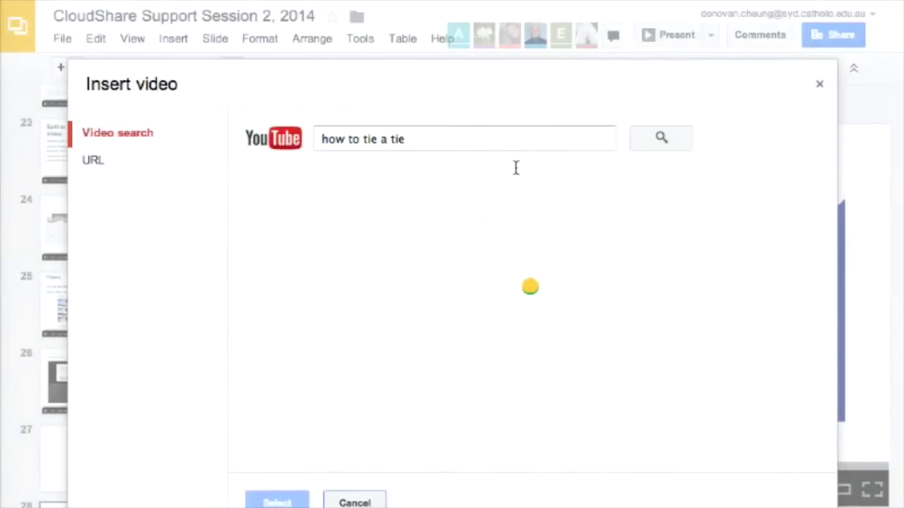
{"action": "scroll", "coordinate": [704, 166], "scroll_direction": "down", "scroll_amount": 3}
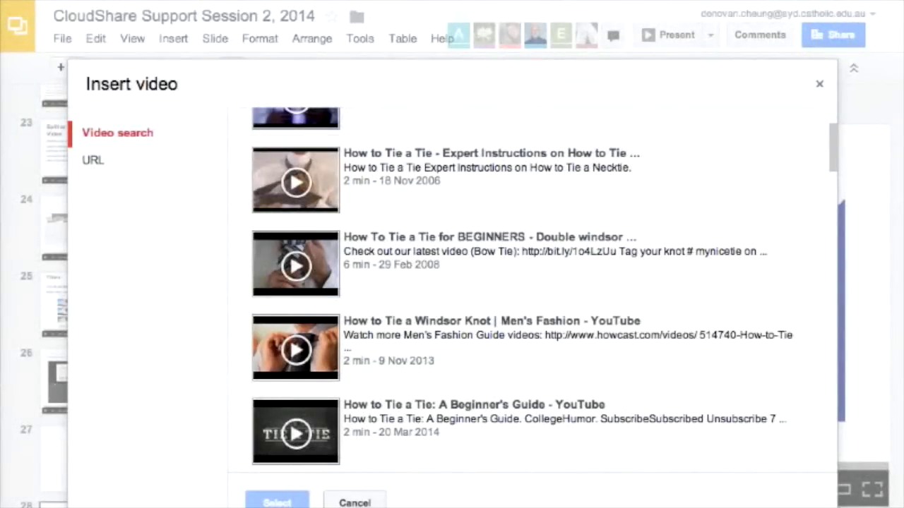
{"action": "left_click", "coordinate": [355, 502]}
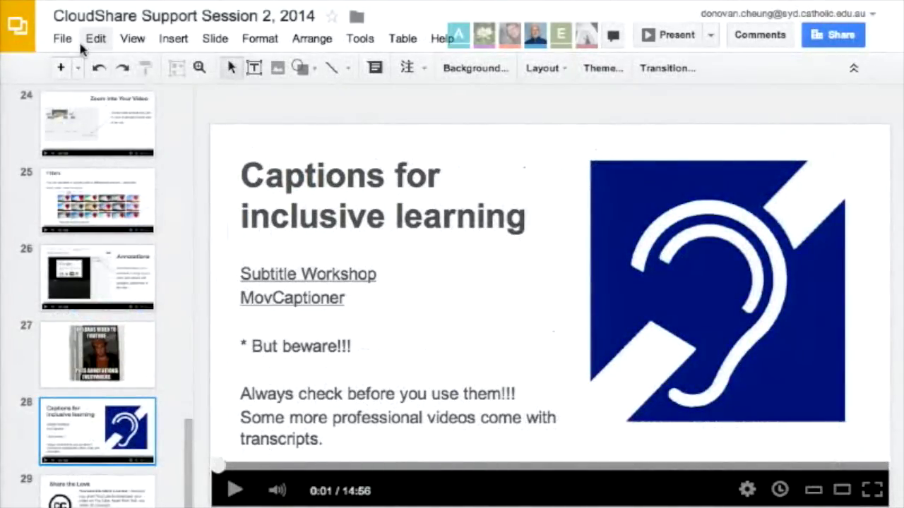
- Present the Share the Love slide about YouTube and Creative Commons licences in full screen
{"action": "key", "text": "Down"}
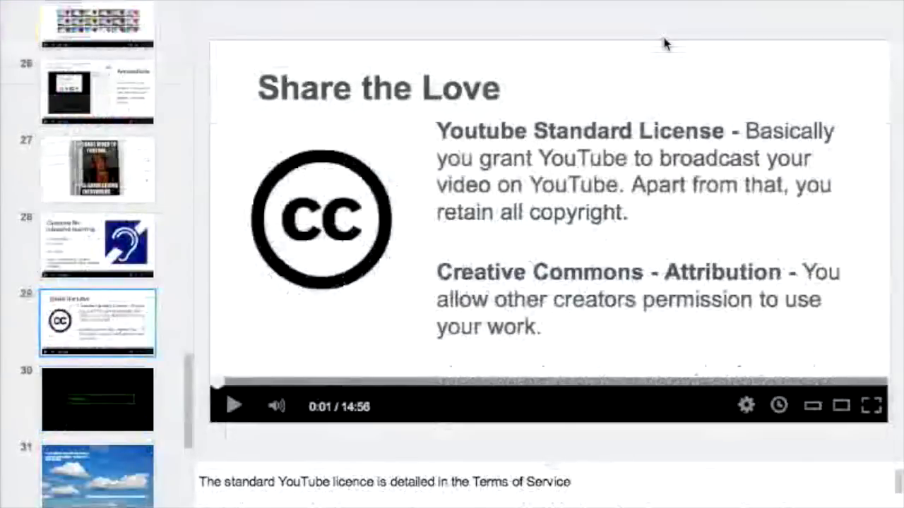
{"action": "key", "text": "super+Return"}
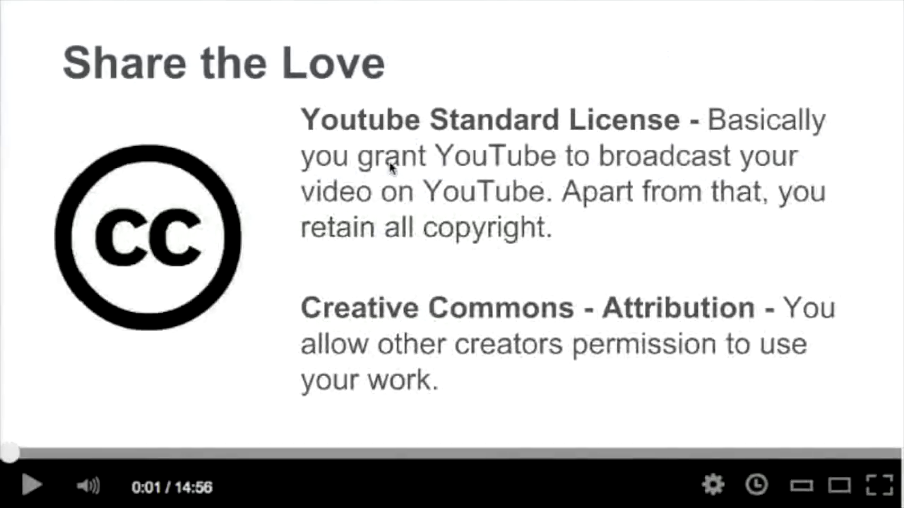
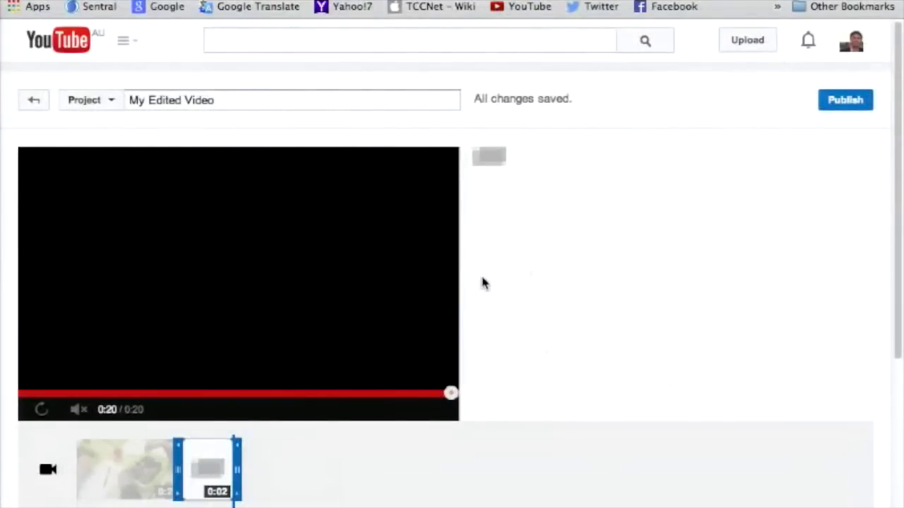
{"action": "scroll", "coordinate": [484, 283], "scroll_direction": "down", "scroll_amount": 3}
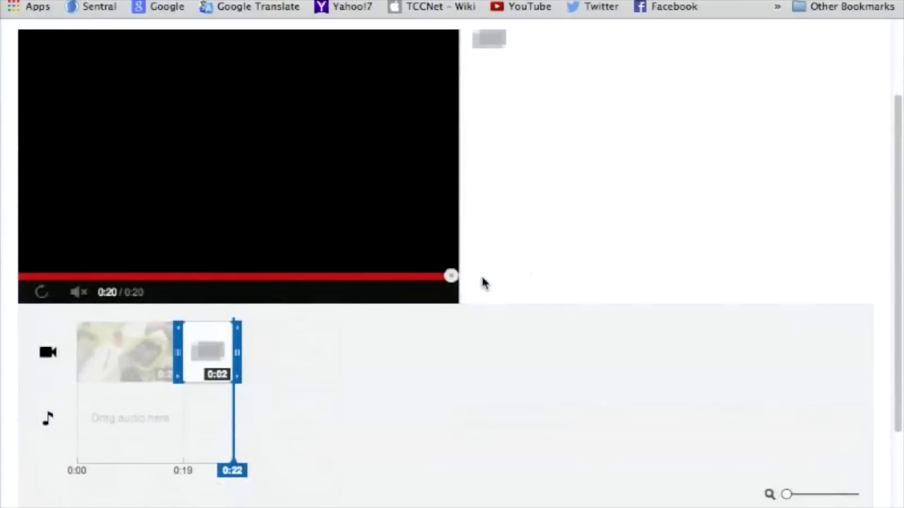
{"action": "right_click", "coordinate": [484, 281]}
{"action": "left_click", "coordinate": [559, 216]}
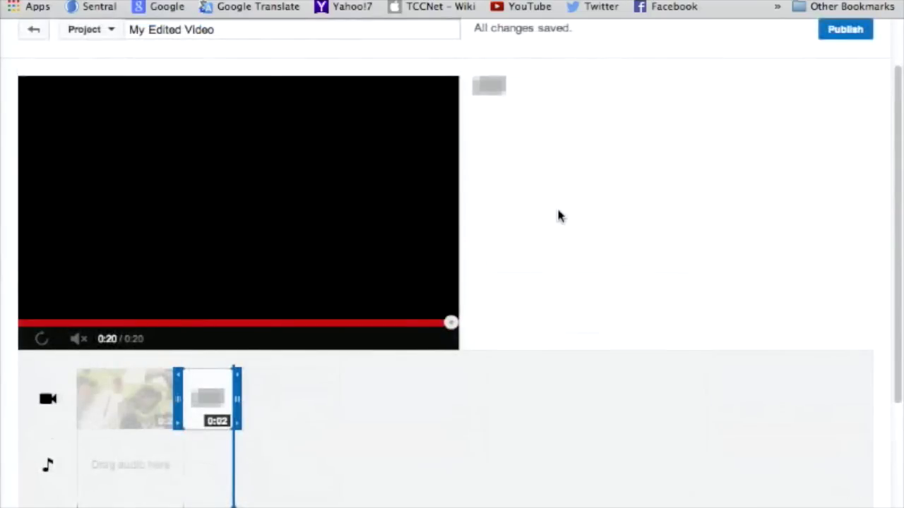
{"action": "scroll", "coordinate": [559, 216], "scroll_direction": "up", "scroll_amount": 2}
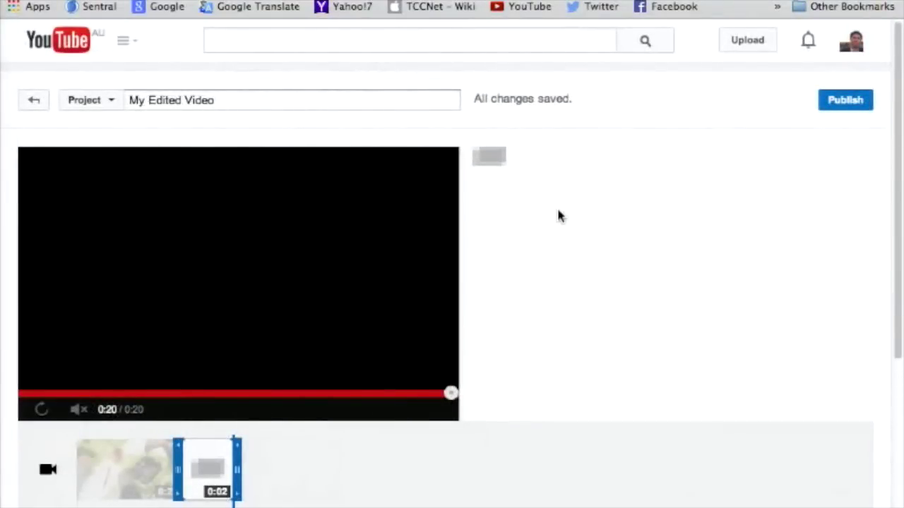